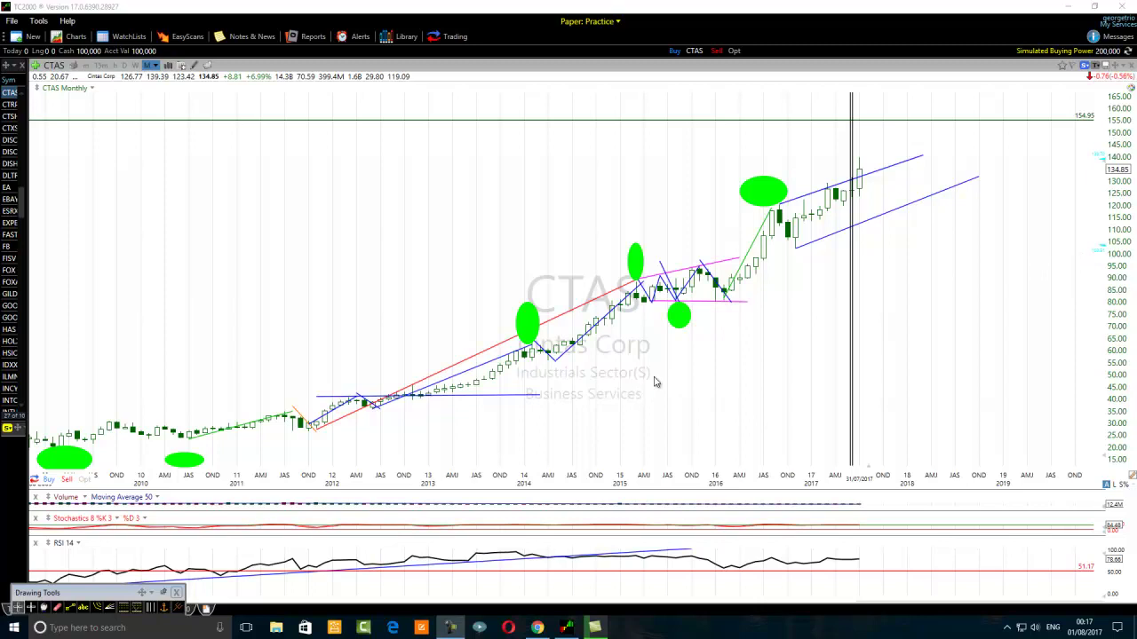
# Step: Zoom the CTAS monthly chart in to fewer bars so the RSI 14 trend line is in view
pyautogui.scroll(-2, 654, 382)
pyautogui.scroll(-1, 655, 382)
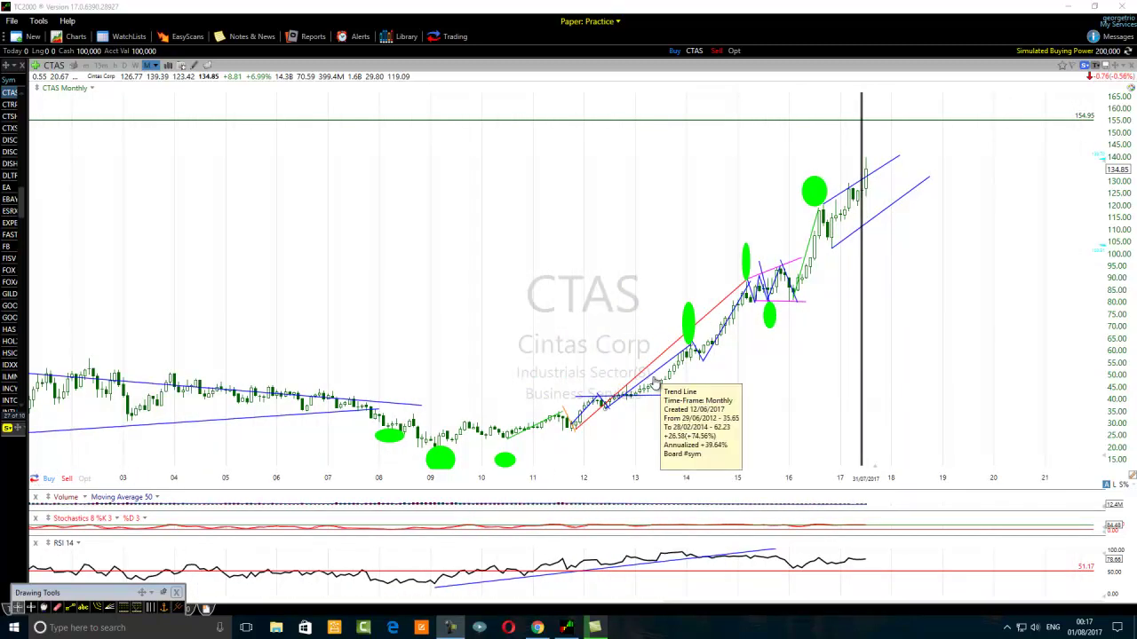
pyautogui.scroll(1, 655, 381)
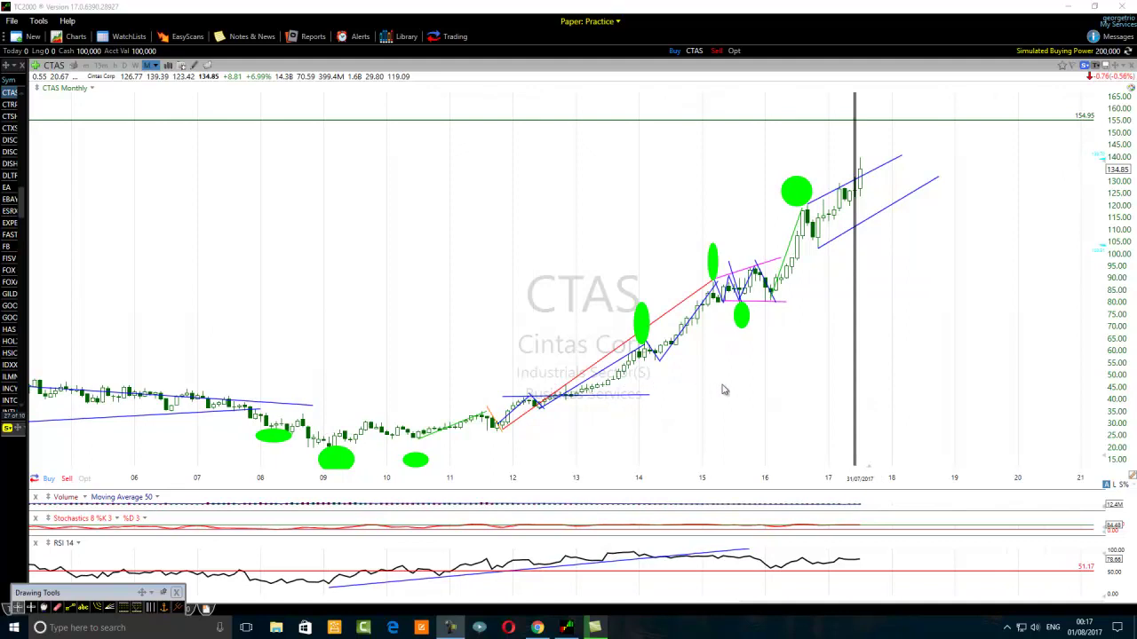
pyautogui.scroll(1, 723, 390)
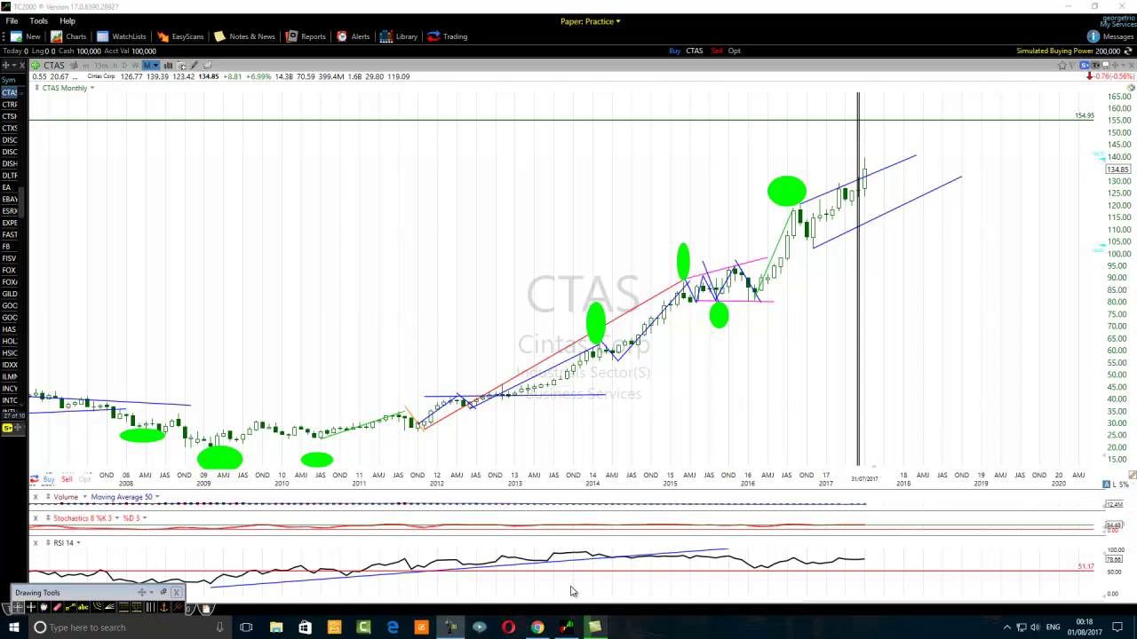
pyautogui.scroll(-1, 572, 592)
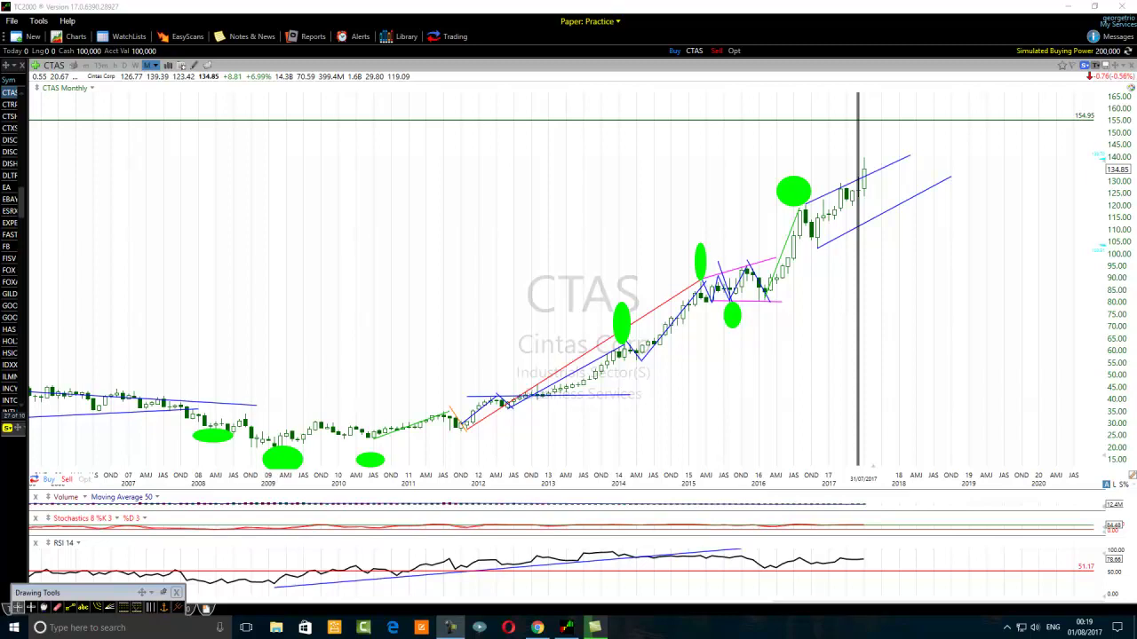
pyautogui.press('Up')
pyautogui.press('Up')
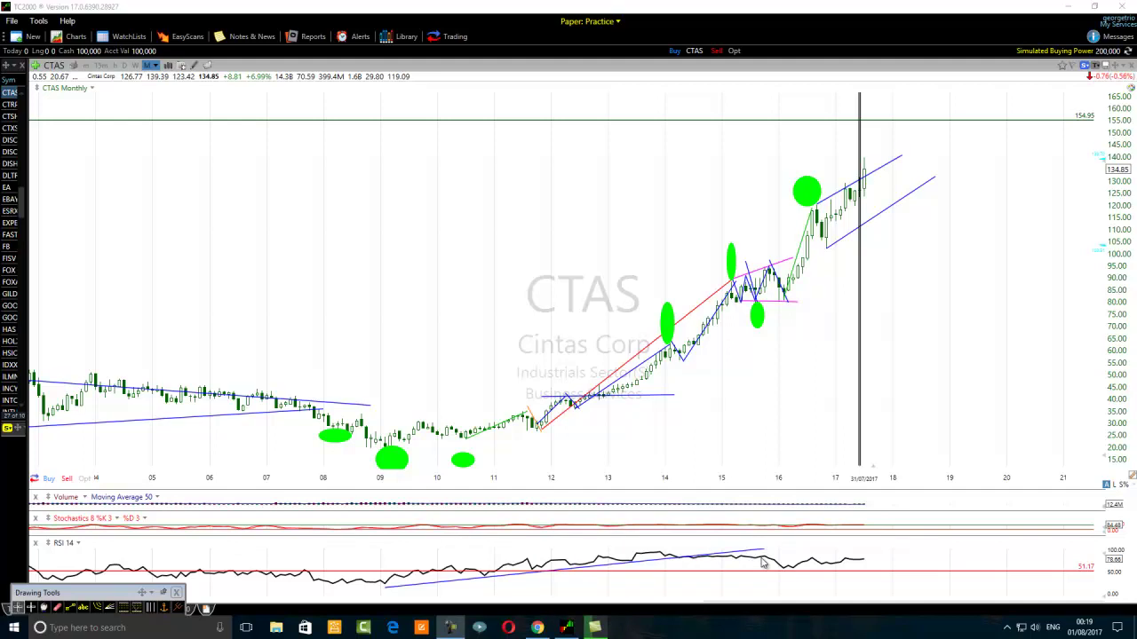
pyautogui.scroll(3, 675, 569)
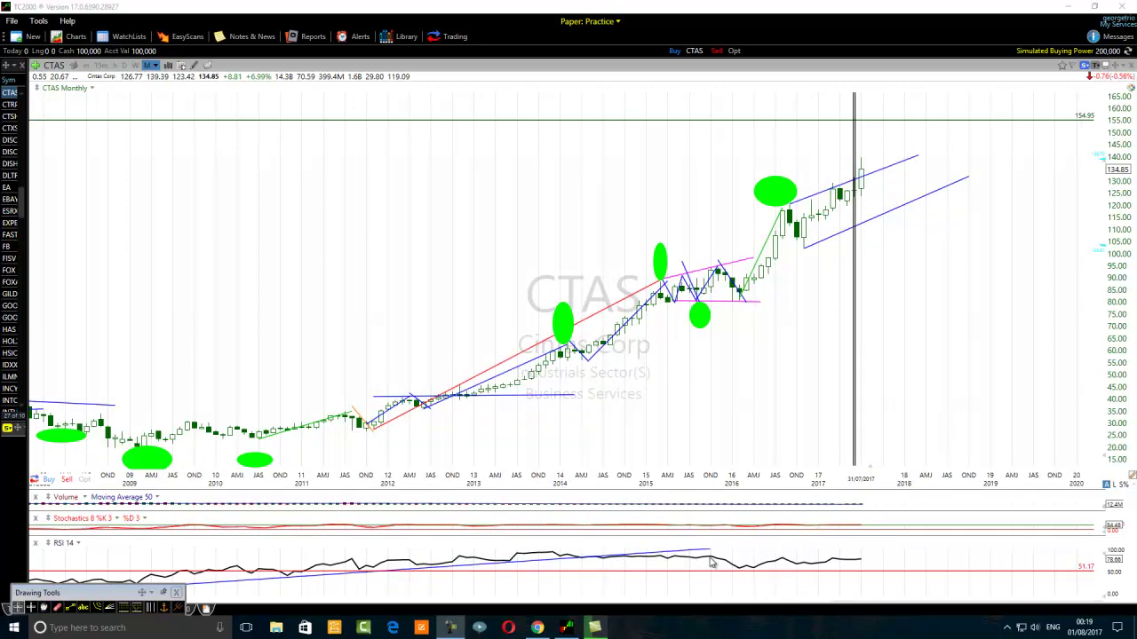
pyautogui.scroll(-3, 551, 595)
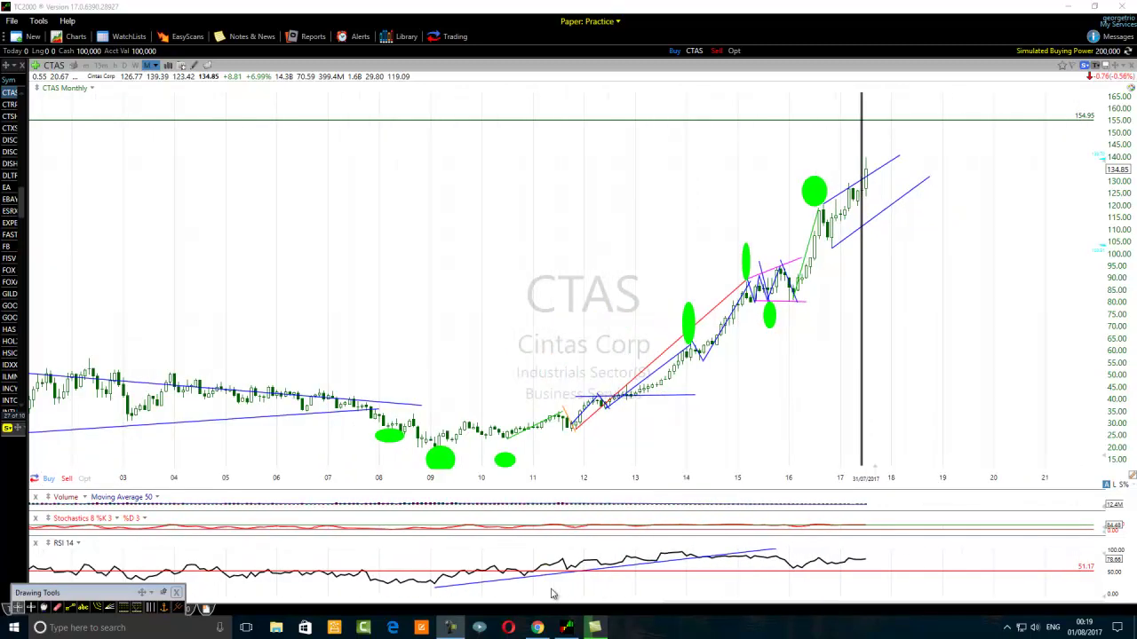
# Step: Change the RSI 14 trend line's colour from blue to green
pyautogui.rightClick(695, 571)
pyautogui.click(726, 503)
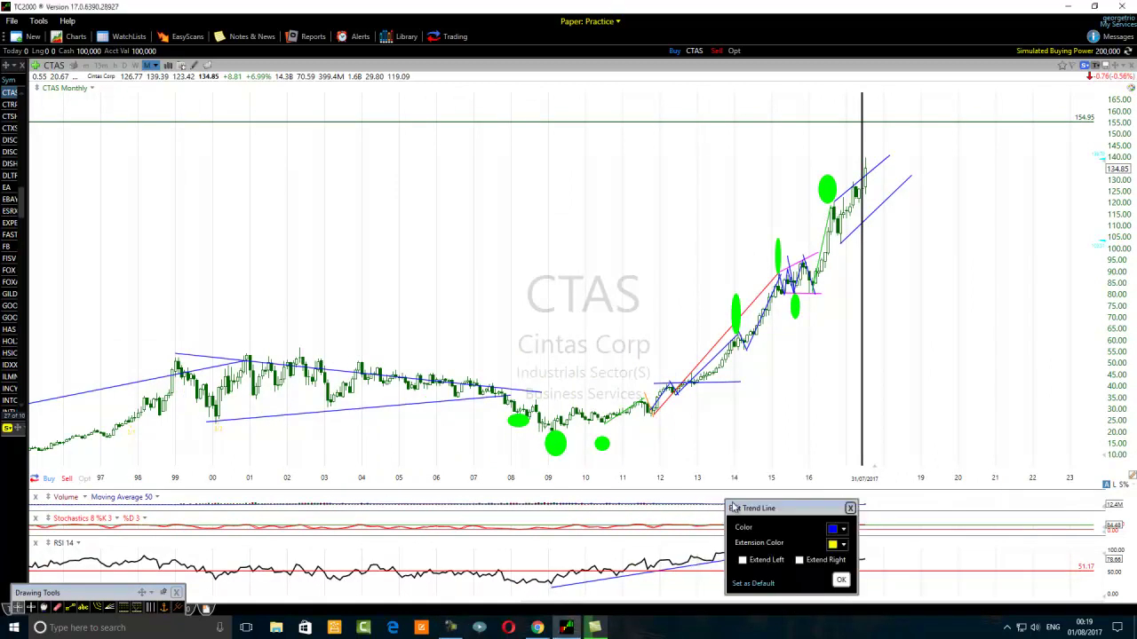
pyautogui.click(835, 531)
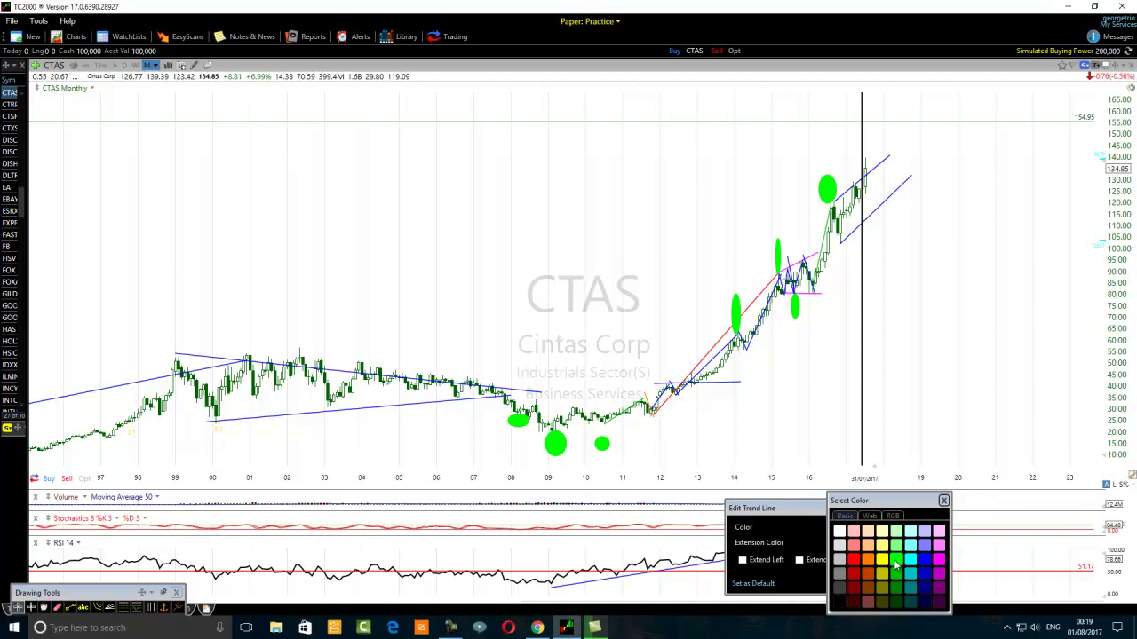
pyautogui.click(895, 563)
pyautogui.click(841, 583)
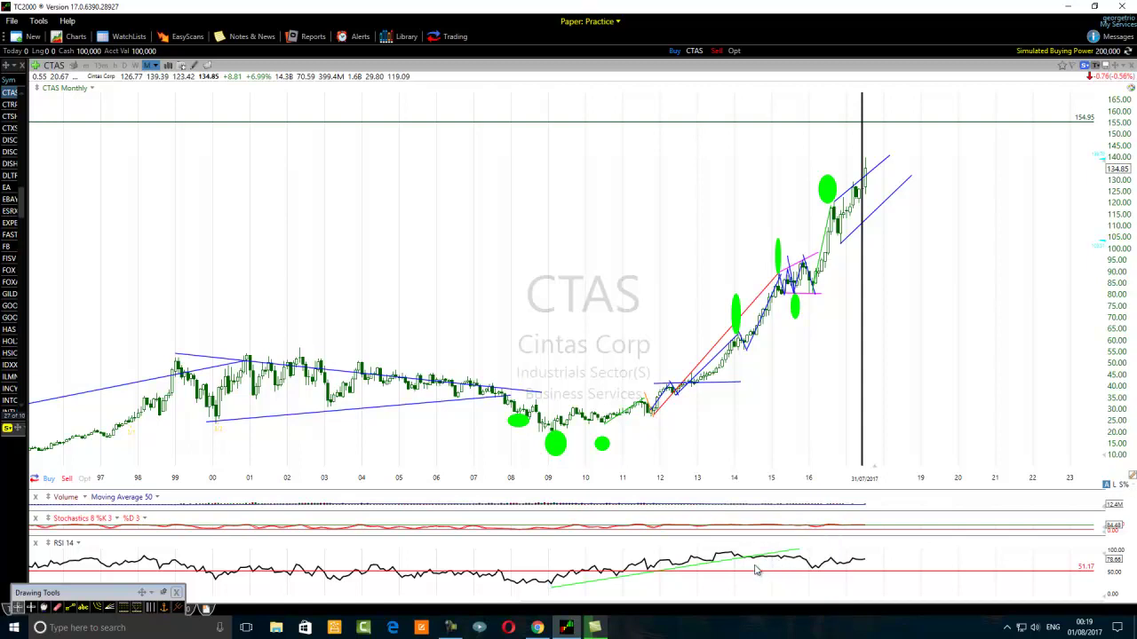
pyautogui.scroll(1, 753, 573)
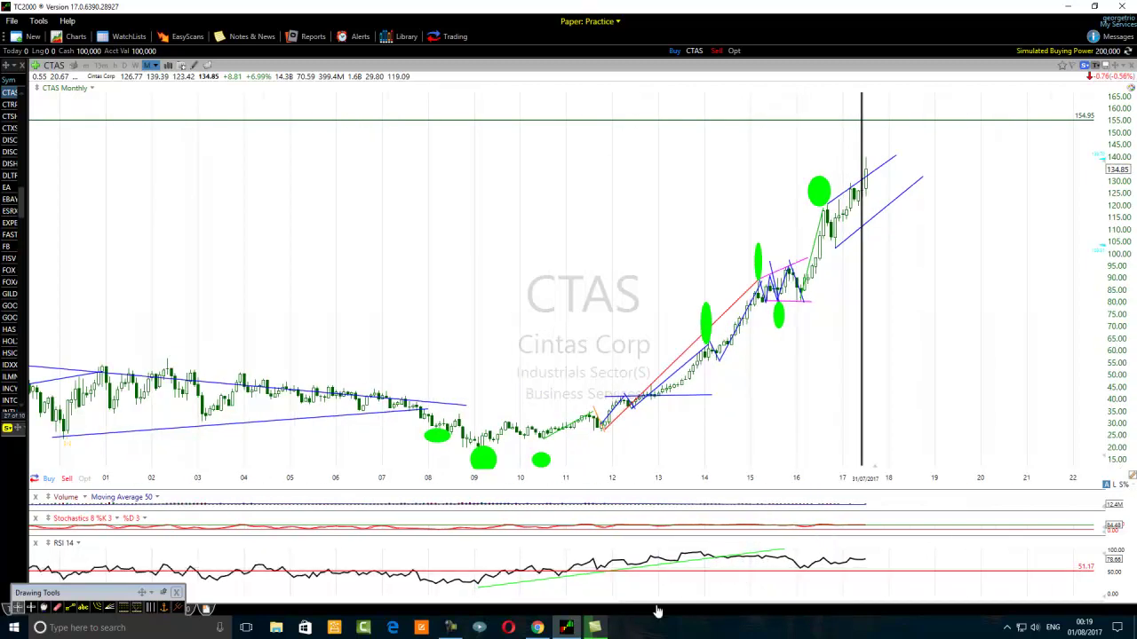
pyautogui.scroll(1, 659, 607)
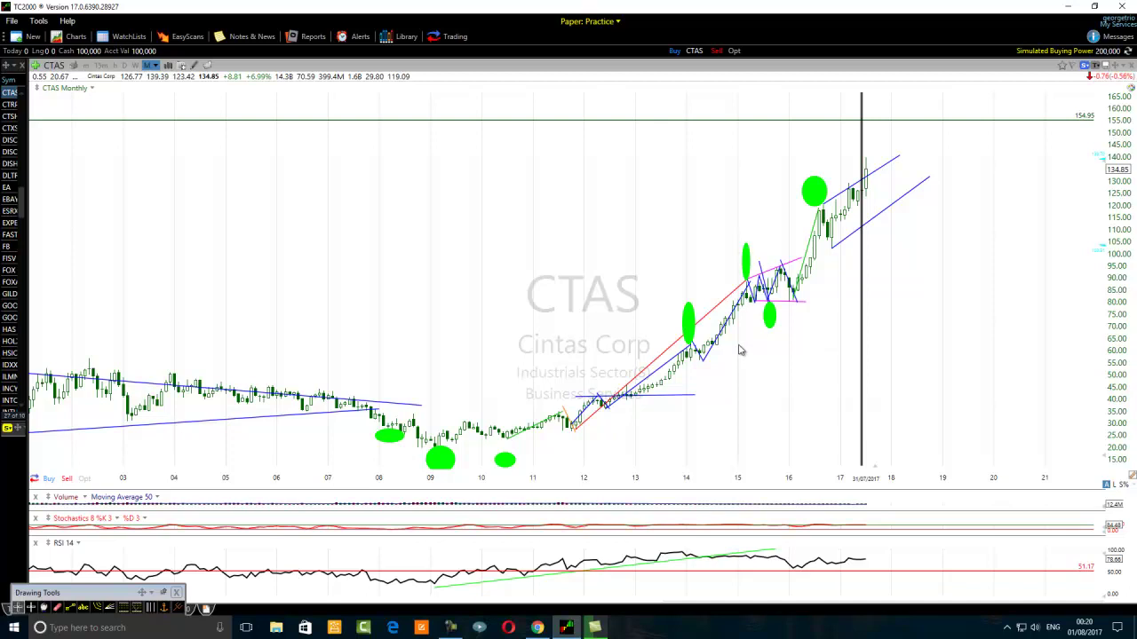
pyautogui.scroll(1, 757, 342)
pyautogui.scroll(-1, 633, 570)
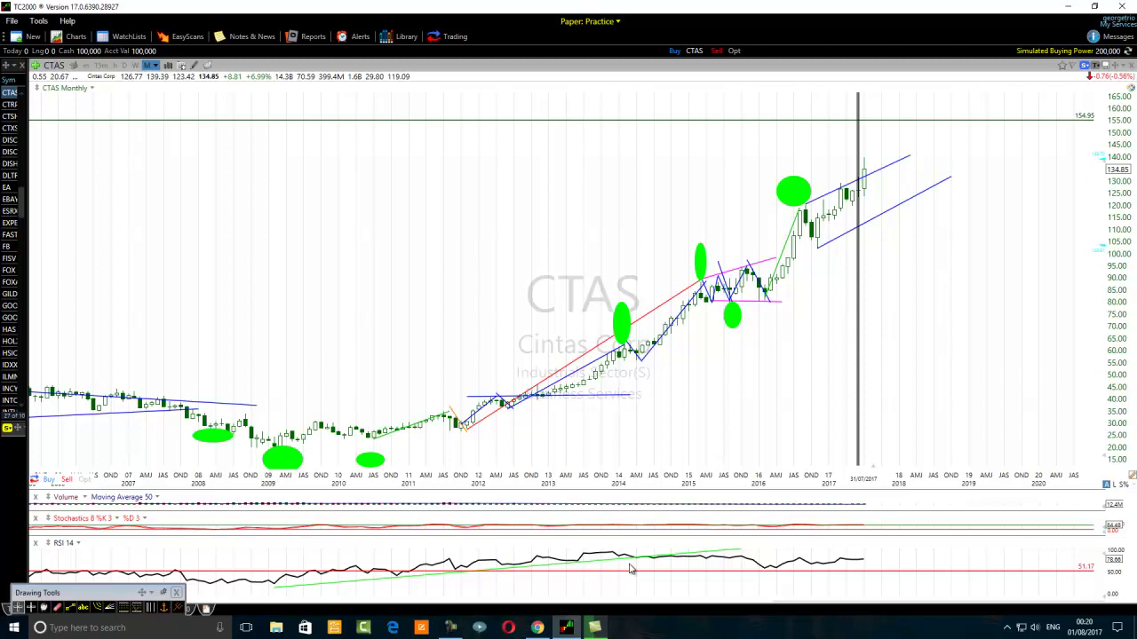
pyautogui.scroll(-3, 557, 544)
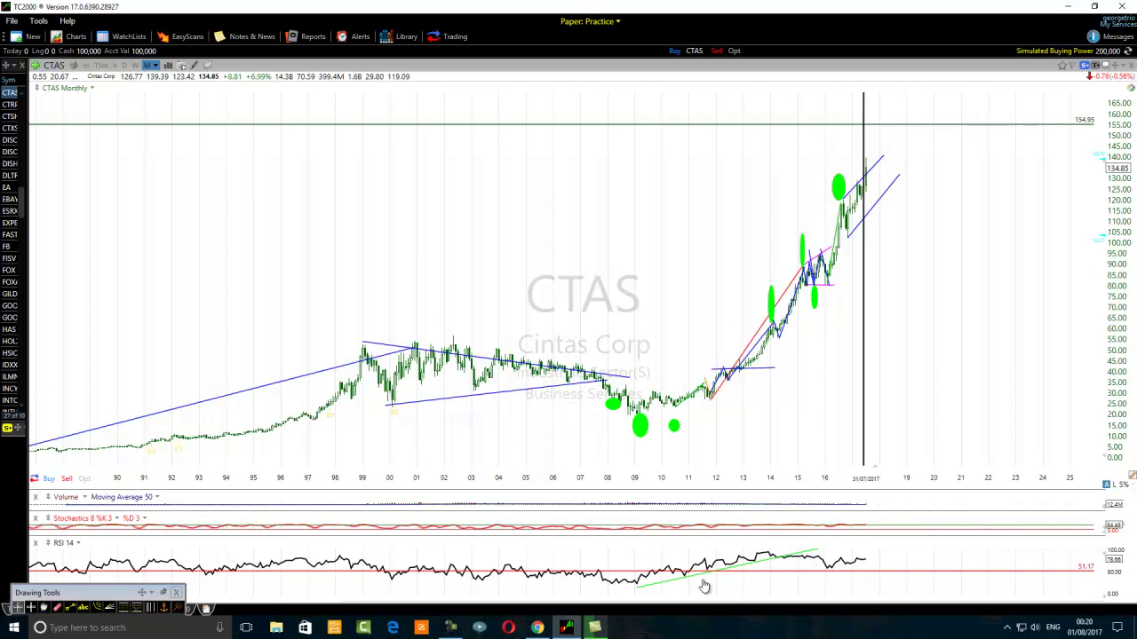
pyautogui.click(609, 588)
pyautogui.scroll(3, 626, 590)
pyautogui.click(303, 587)
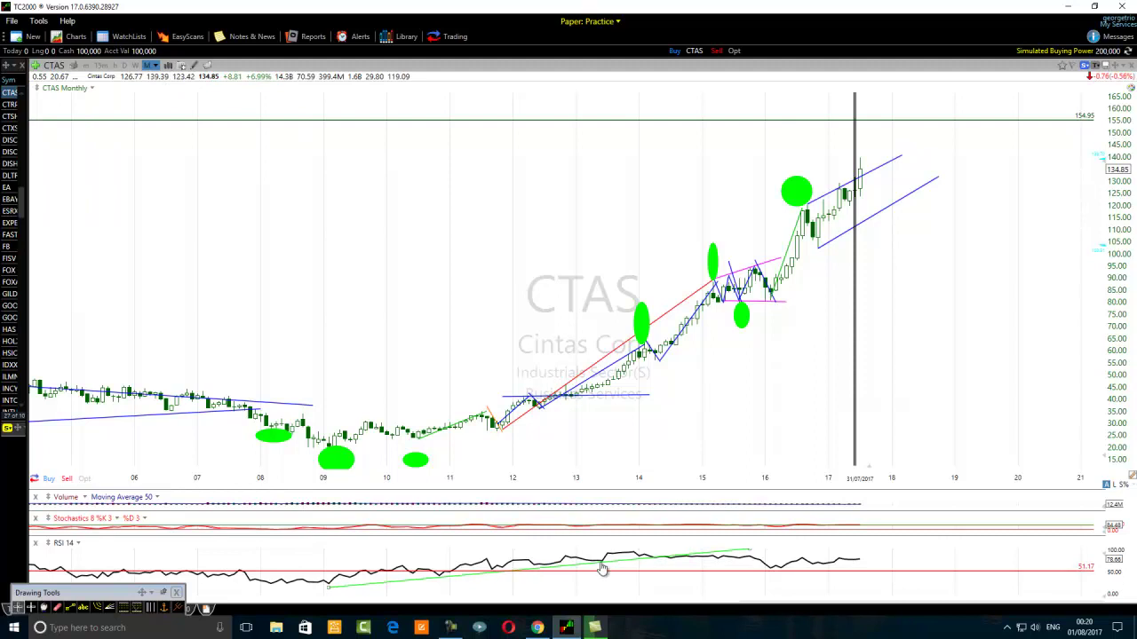
pyautogui.click(633, 557)
pyautogui.moveTo(741, 554)
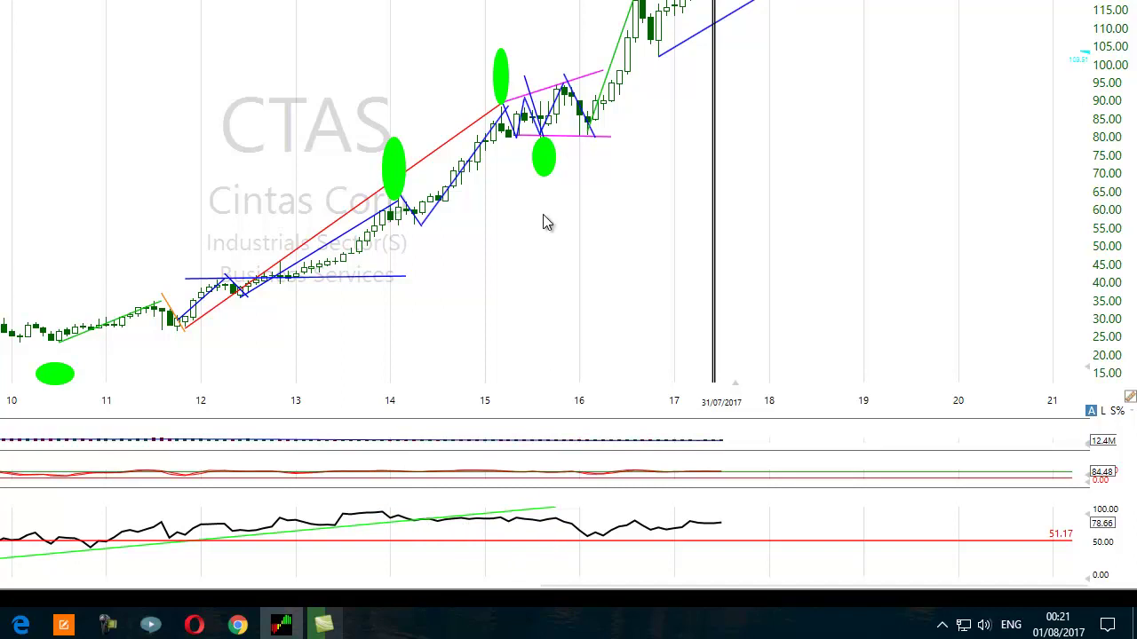
pyautogui.moveTo(531, 140)
pyautogui.moveTo(494, 526)
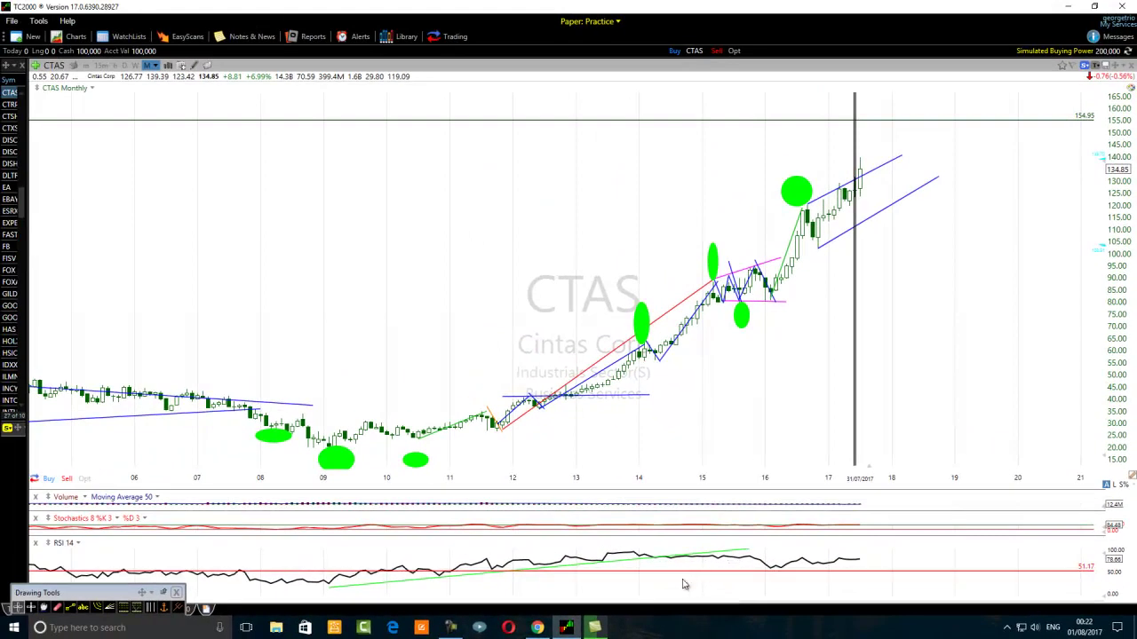
pyautogui.scroll(-2, 680, 587)
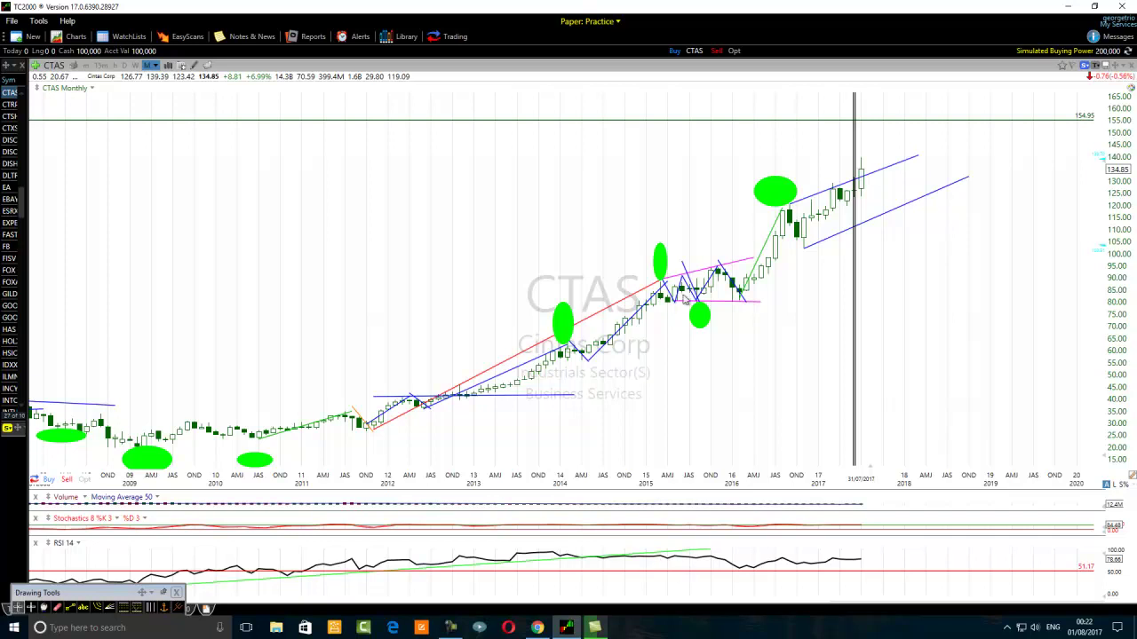
pyautogui.scroll(1, 684, 298)
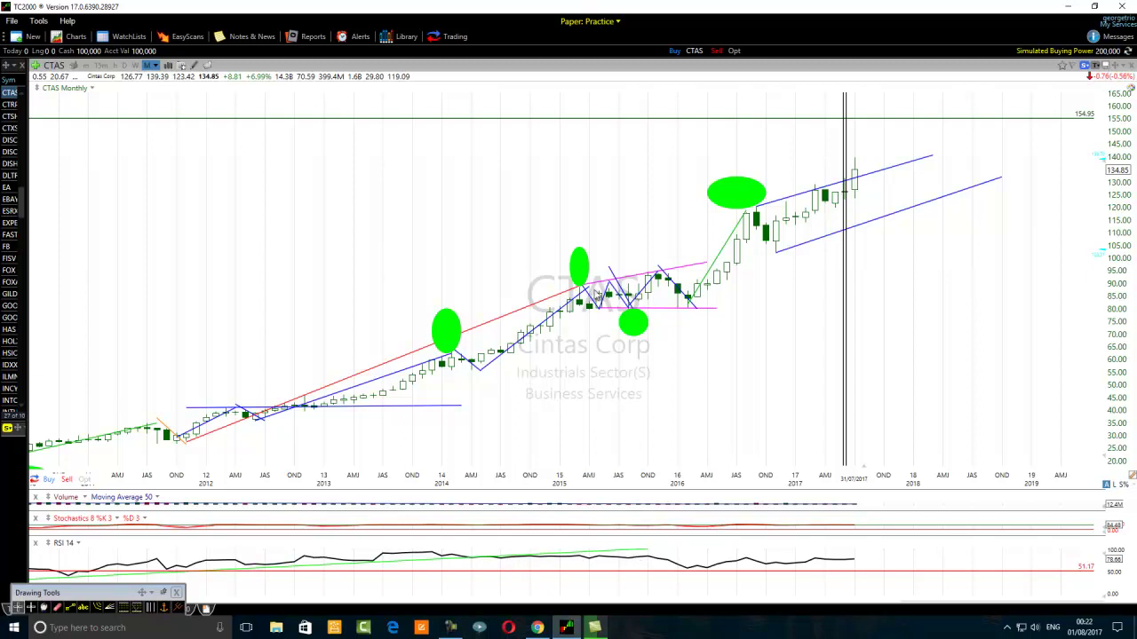
pyautogui.scroll(2, 568, 316)
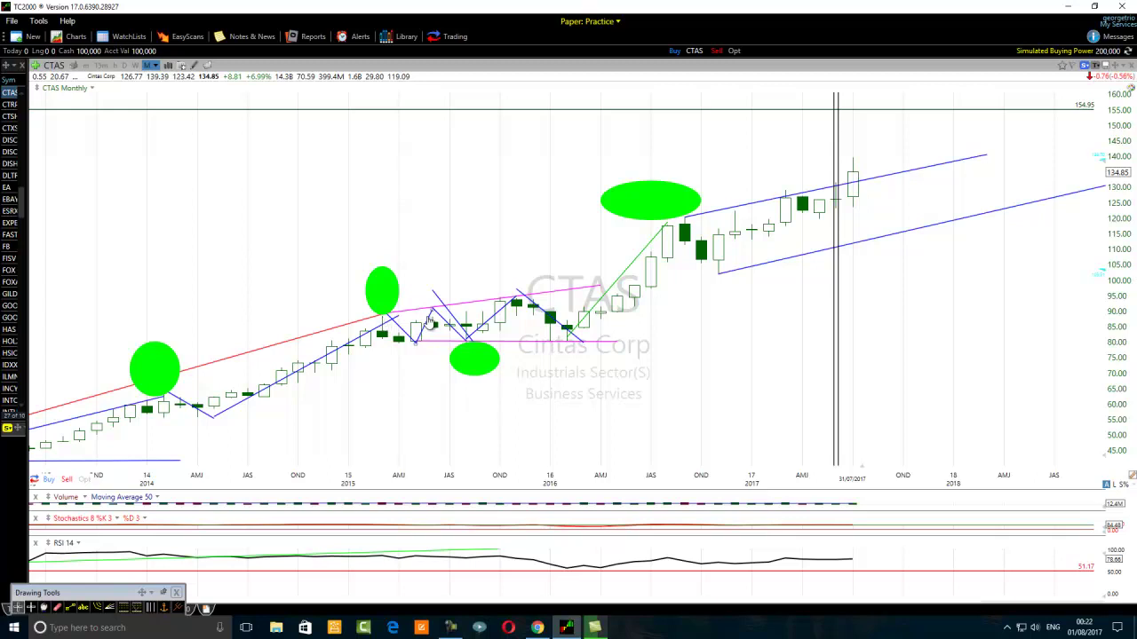
pyautogui.moveTo(429, 320)
pyautogui.moveTo(468, 344)
pyautogui.scroll(-5, 347, 591)
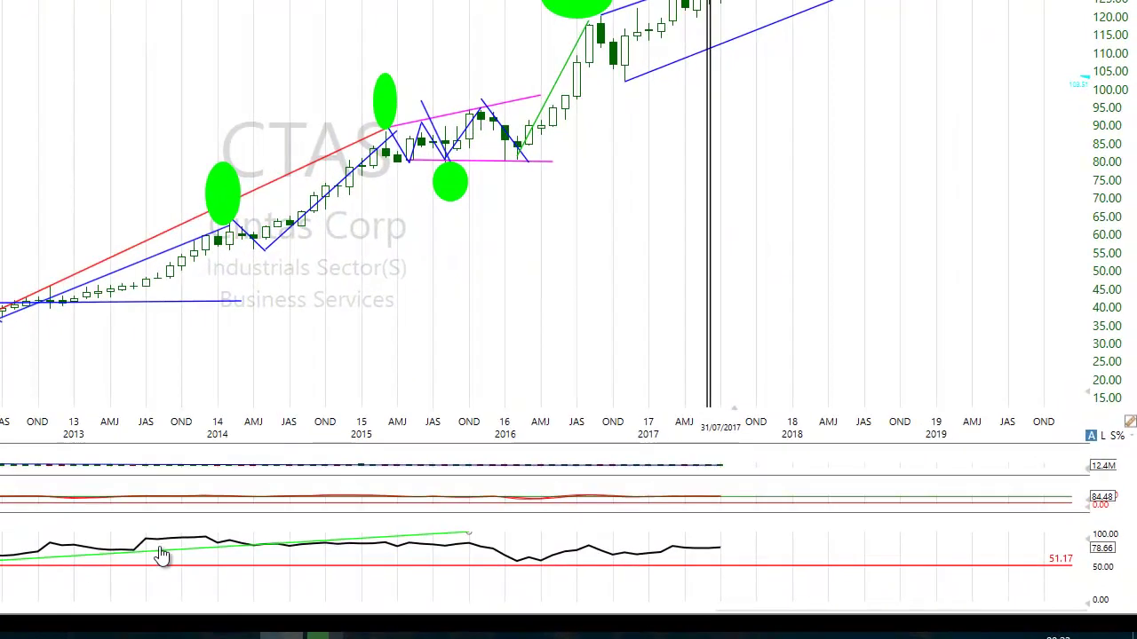
pyautogui.moveTo(161, 555)
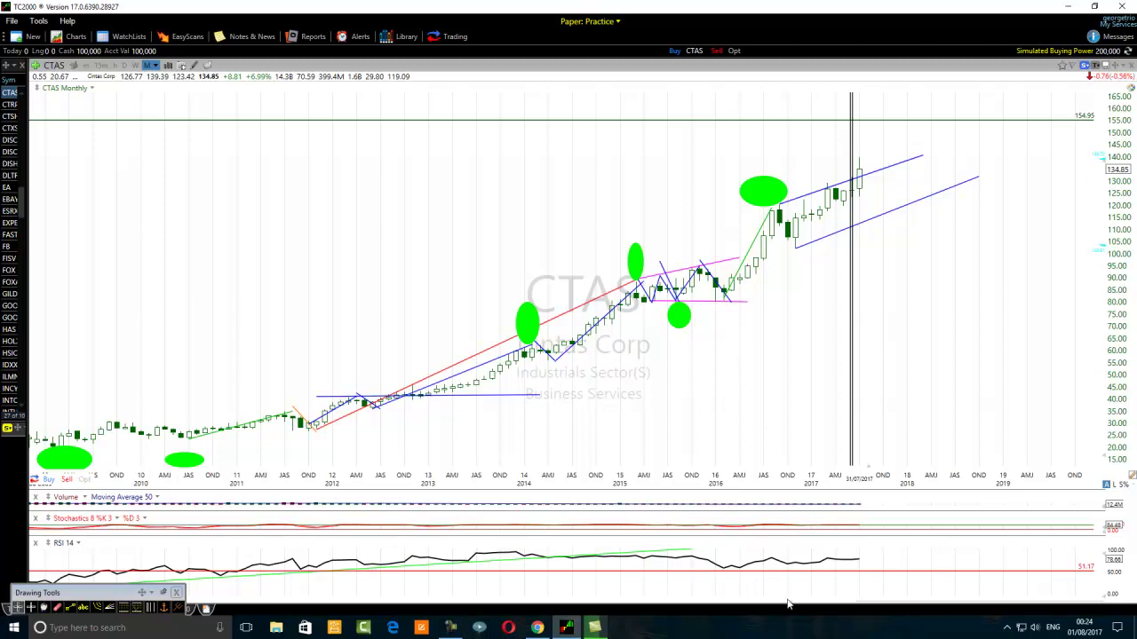
pyautogui.moveTo(775, 580)
pyautogui.moveTo(722, 291)
pyautogui.scroll(-6, 598, 579)
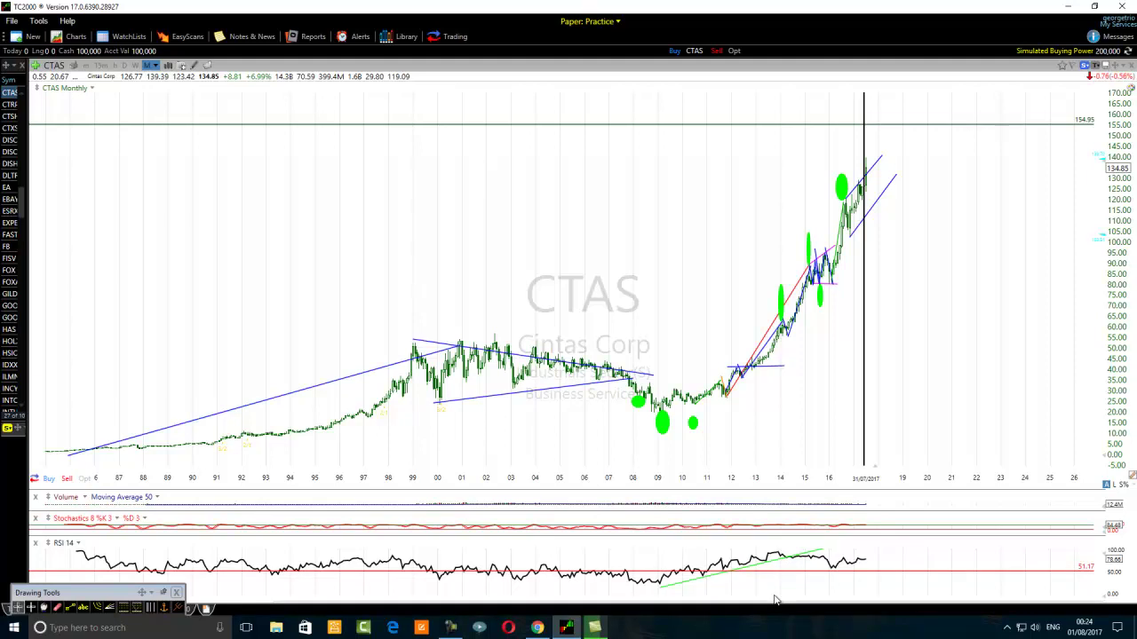
pyautogui.scroll(1, 774, 602)
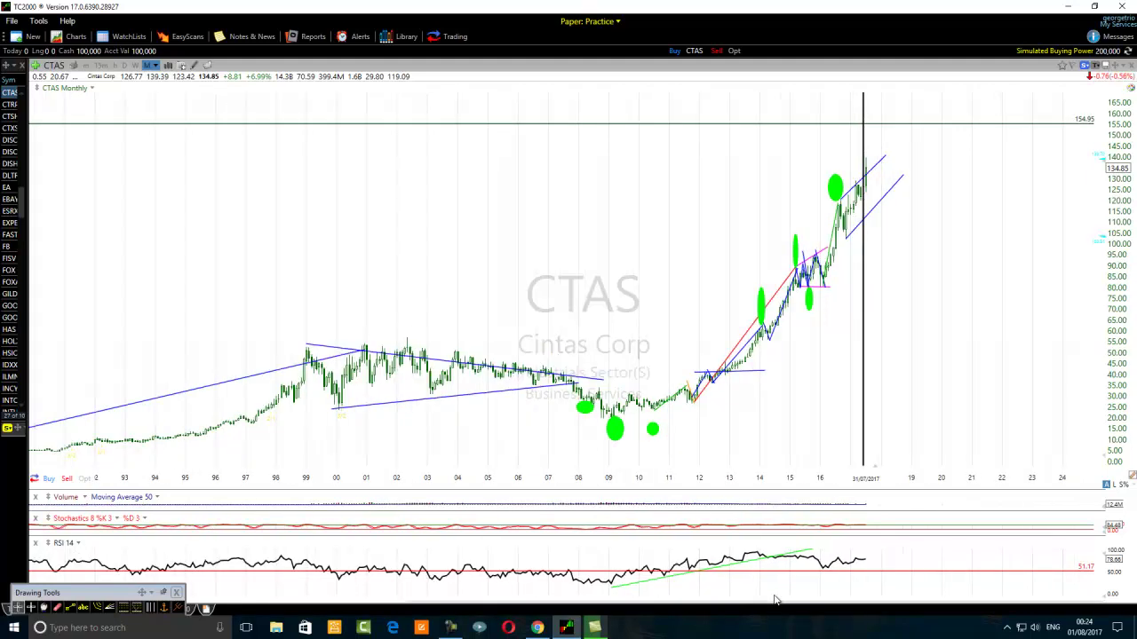
pyautogui.scroll(1, 774, 601)
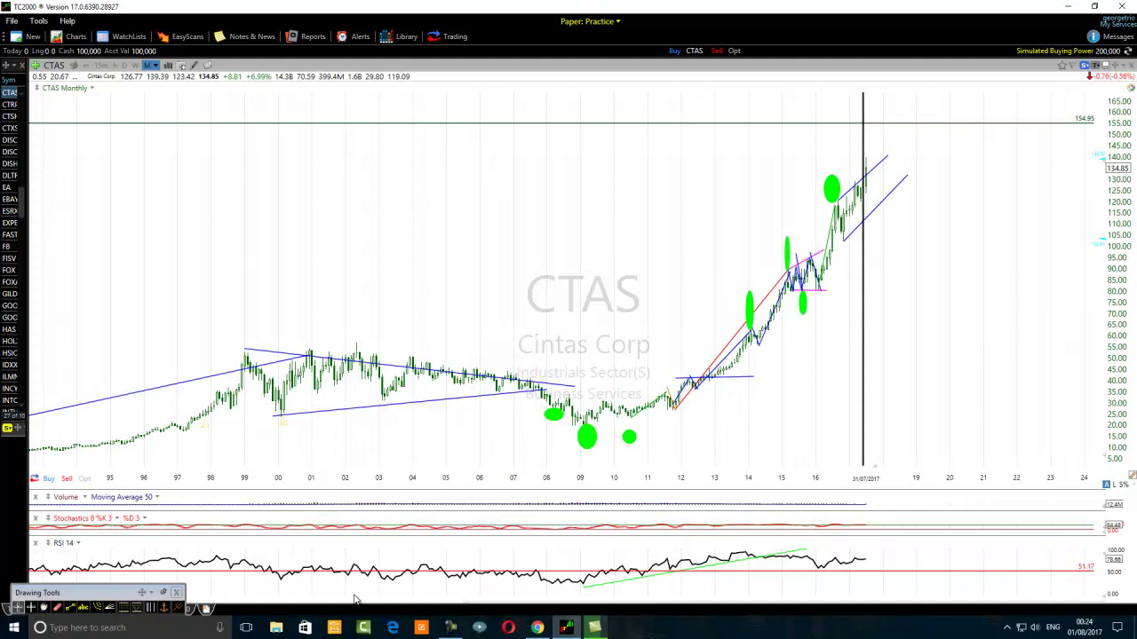
pyautogui.scroll(5, 373, 602)
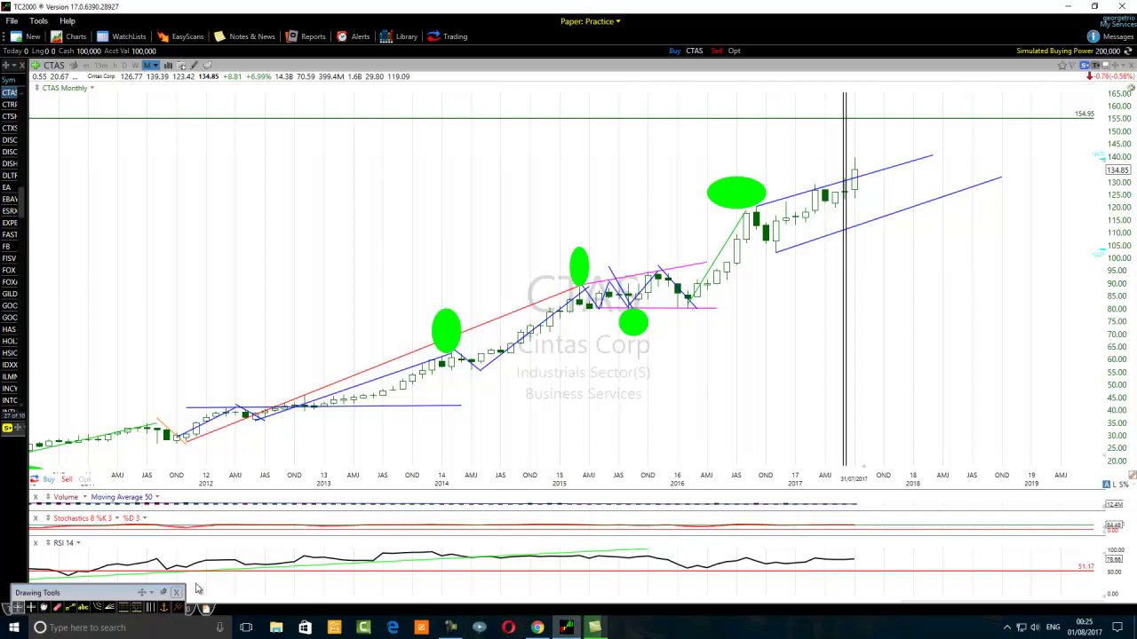
# Step: Draw a steep blue trend line from the 2015 highs down to about 44
pyautogui.scroll(-2, 359, 559)
pyautogui.scroll(-2, 359, 559)
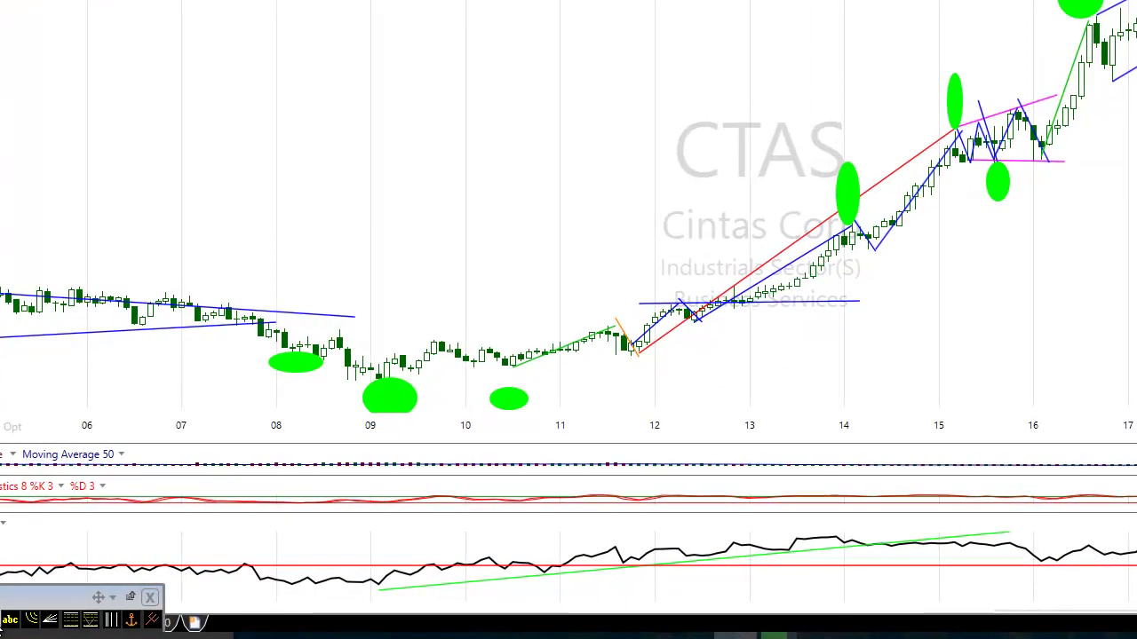
pyautogui.moveTo(1028, 135); pyautogui.dragTo(1055, 325)
pyautogui.scroll(-5, 652, 370)
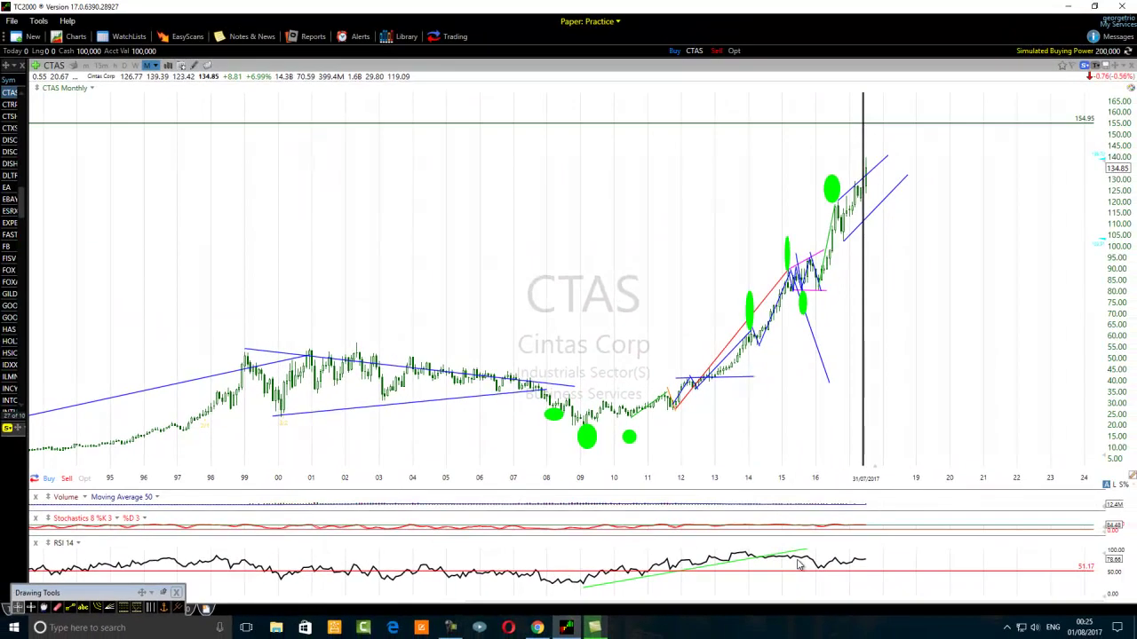
pyautogui.scroll(-4, 798, 564)
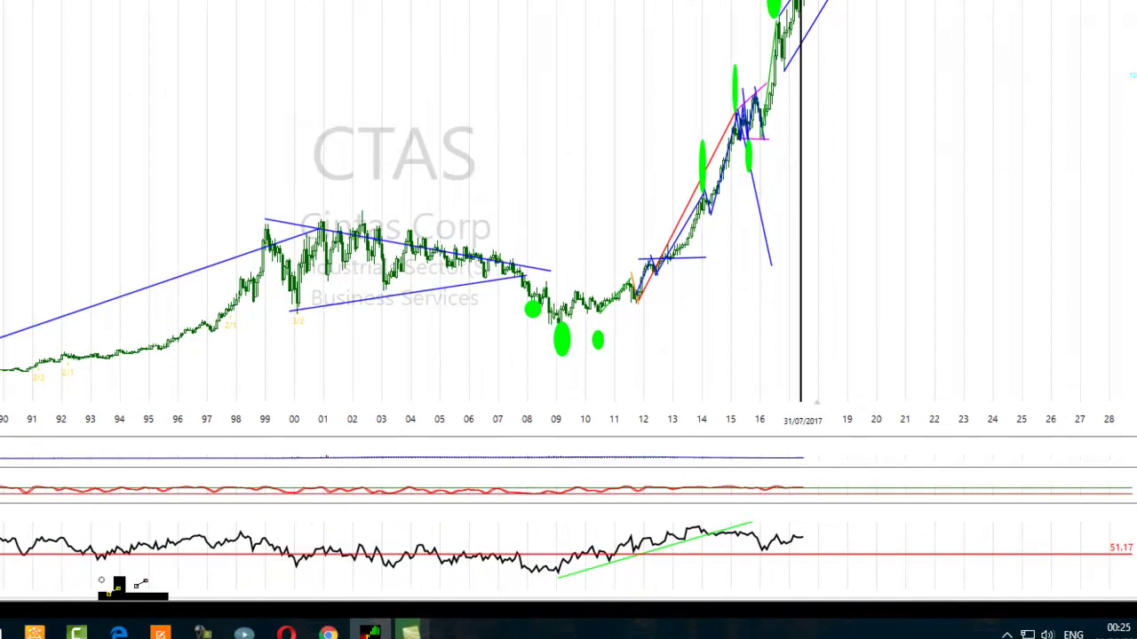
# Step: Draw a rising RSI 14 trend line from about 1992 to 2000, refine both endpoints, and select it
pyautogui.moveTo(89, 577)
pyautogui.mouseDown()
pyautogui.moveTo(305, 541)
pyautogui.moveTo(293, 523)
pyautogui.moveTo(297, 531)
pyautogui.mouseUp()
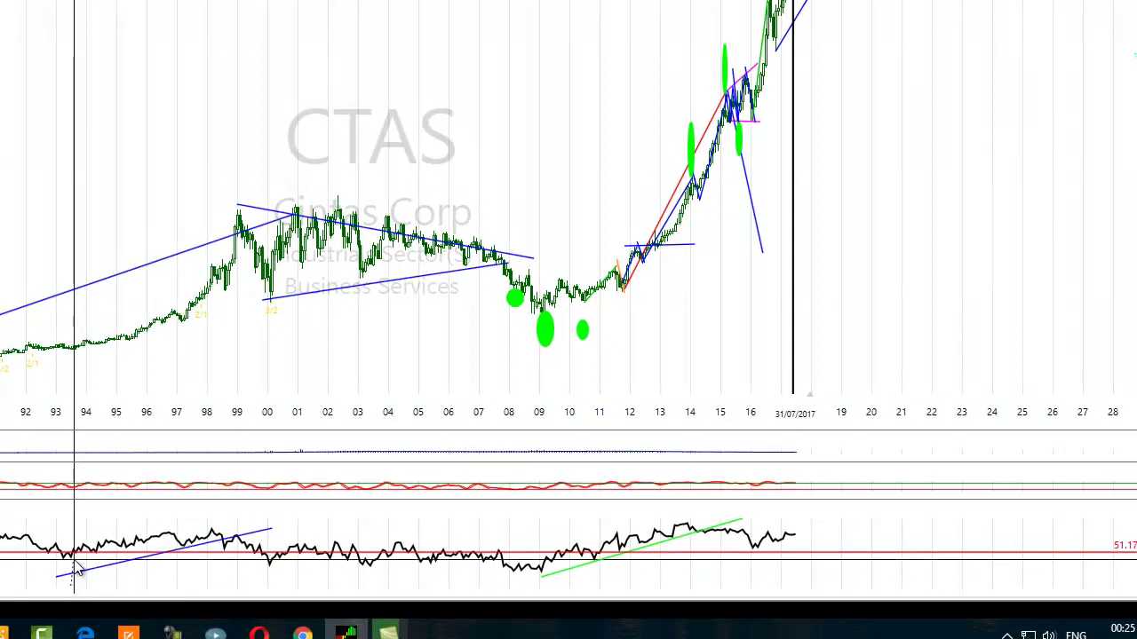
pyautogui.moveTo(54, 579); pyautogui.dragTo(53, 568)
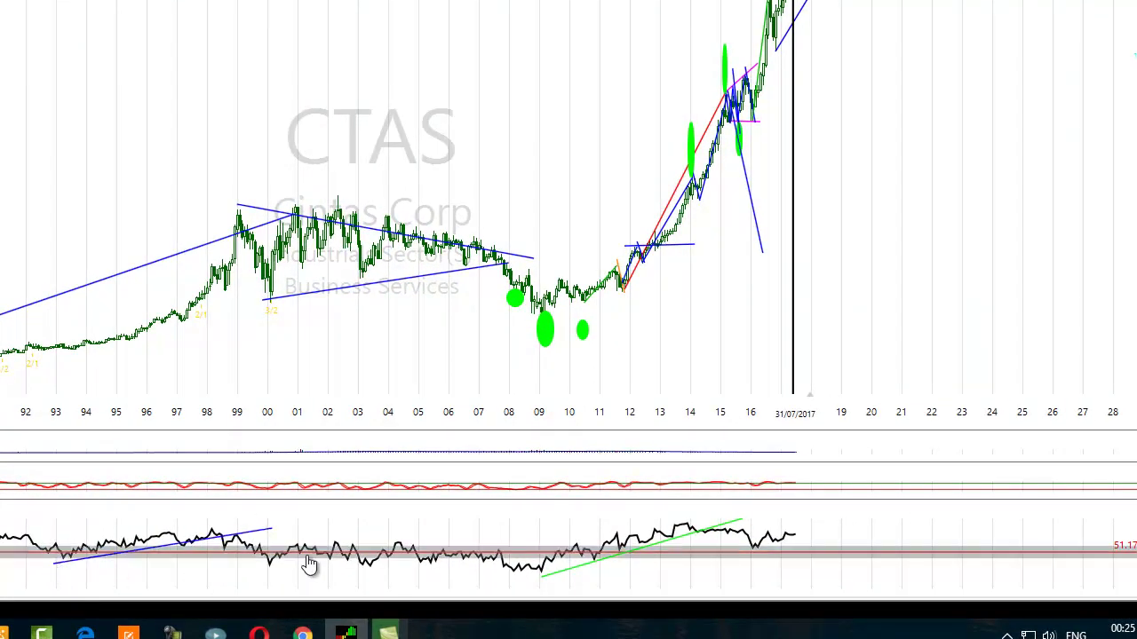
pyautogui.moveTo(271, 533); pyautogui.dragTo(266, 544)
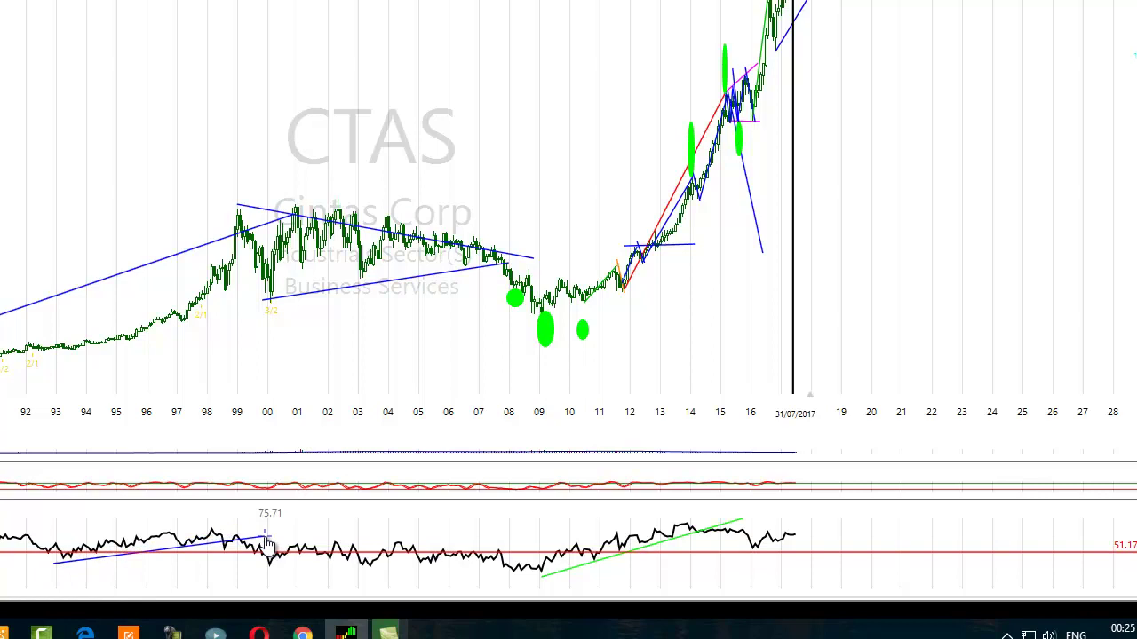
pyautogui.click(251, 542)
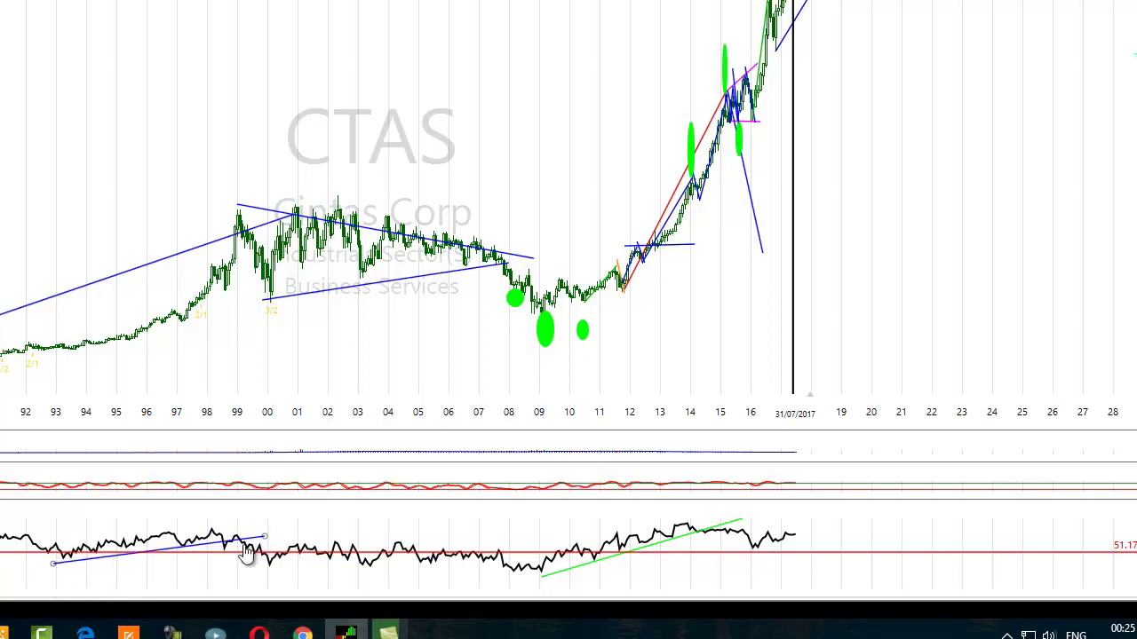
pyautogui.moveTo(239, 545)
pyautogui.click(247, 541)
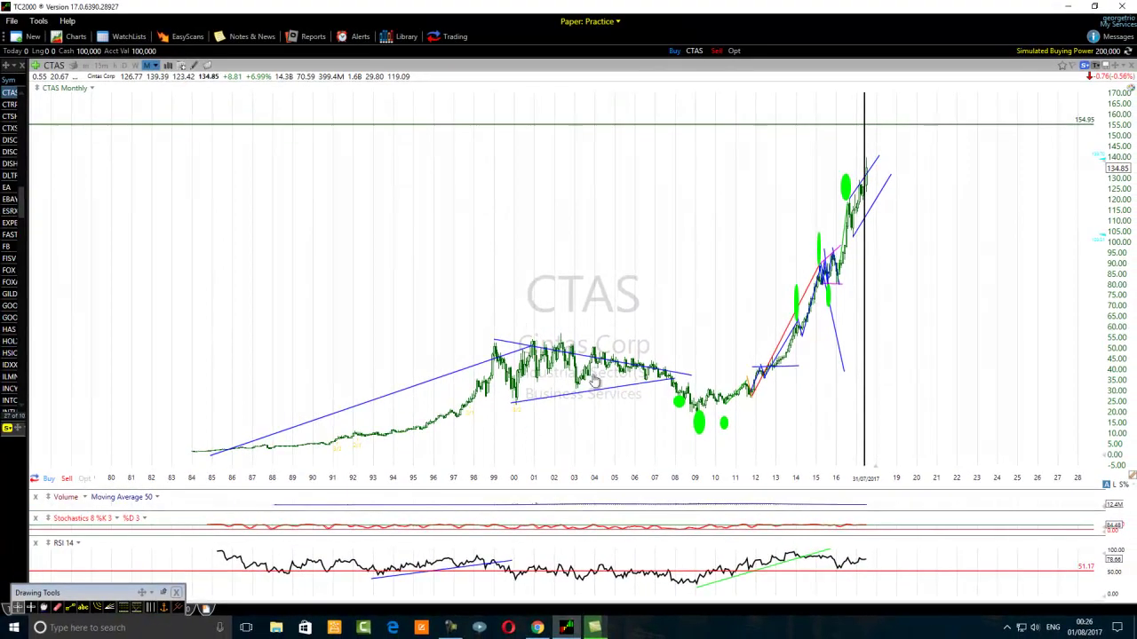
# Step: Zoom around the CTAS chart to review the channels, green ellipses and green RSI trendline
pyautogui.scroll(5, 655, 388)
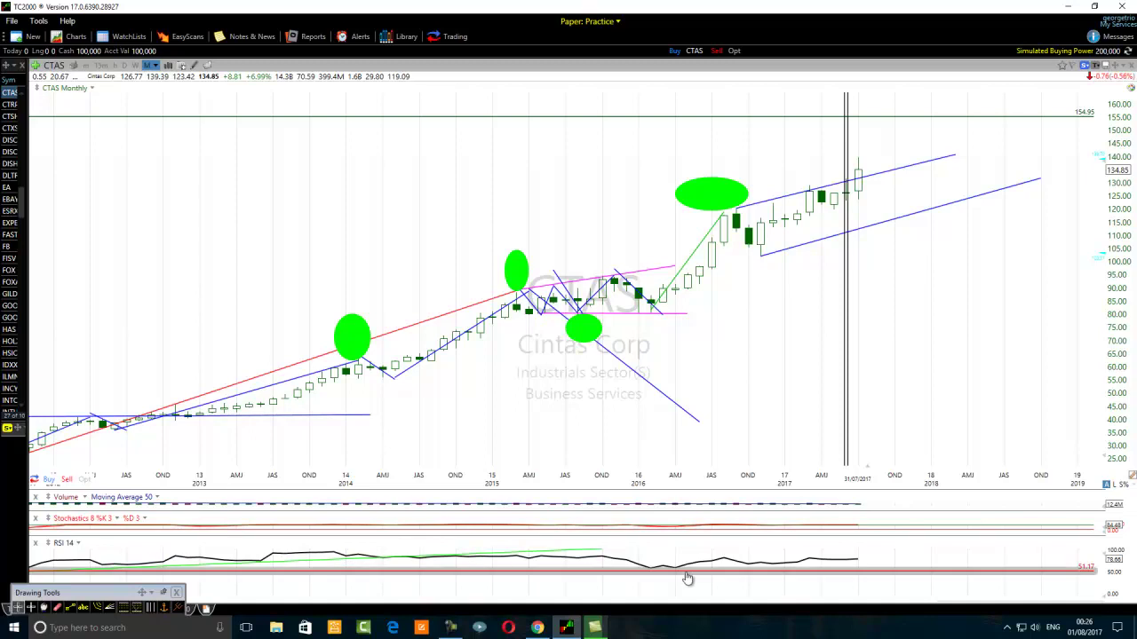
pyautogui.moveTo(686, 578)
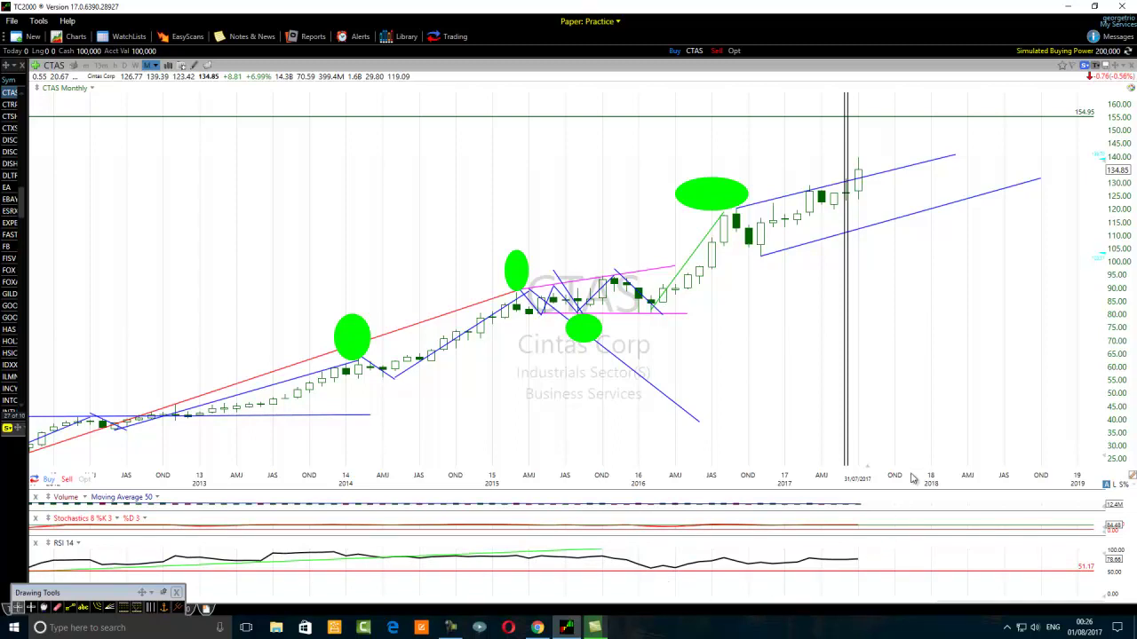
pyautogui.scroll(-3, 649, 552)
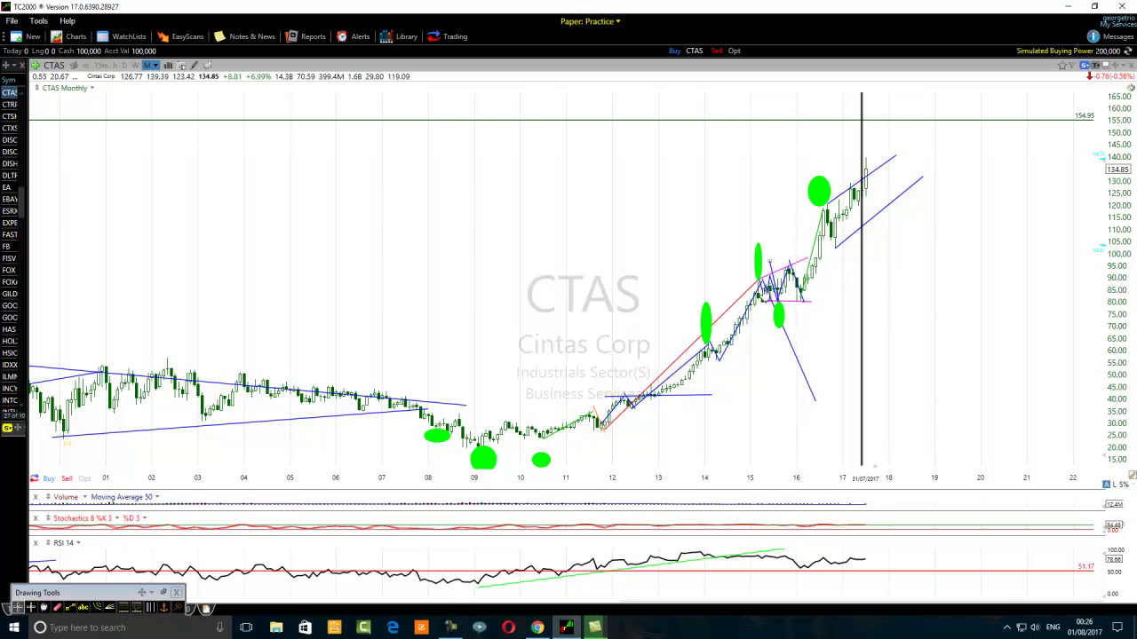
pyautogui.moveTo(769, 290)
pyautogui.scroll(2, 741, 412)
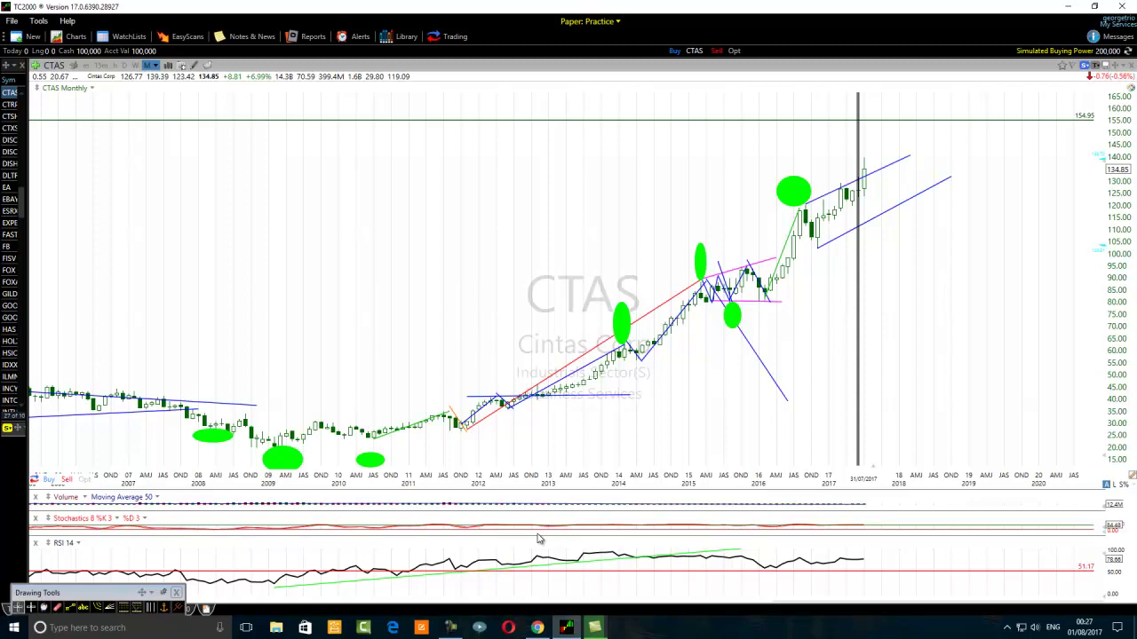
# Step: Draw a downward practice line and a crossing upward line above the 1985–2000 prices
pyautogui.scroll(-8, 538, 539)
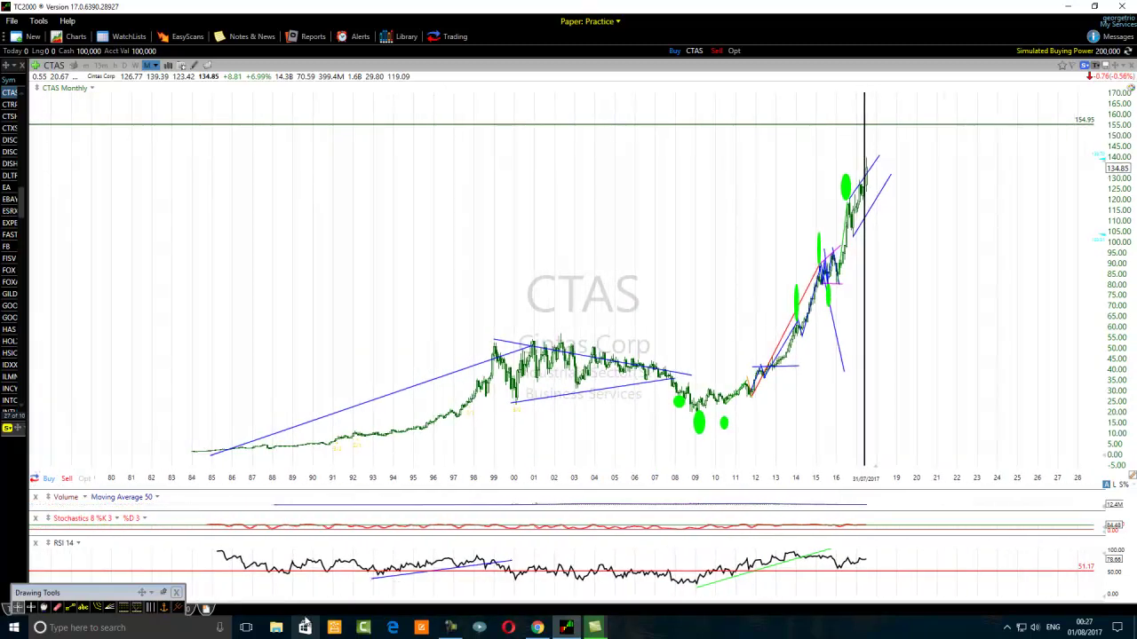
pyautogui.click(59, 607)
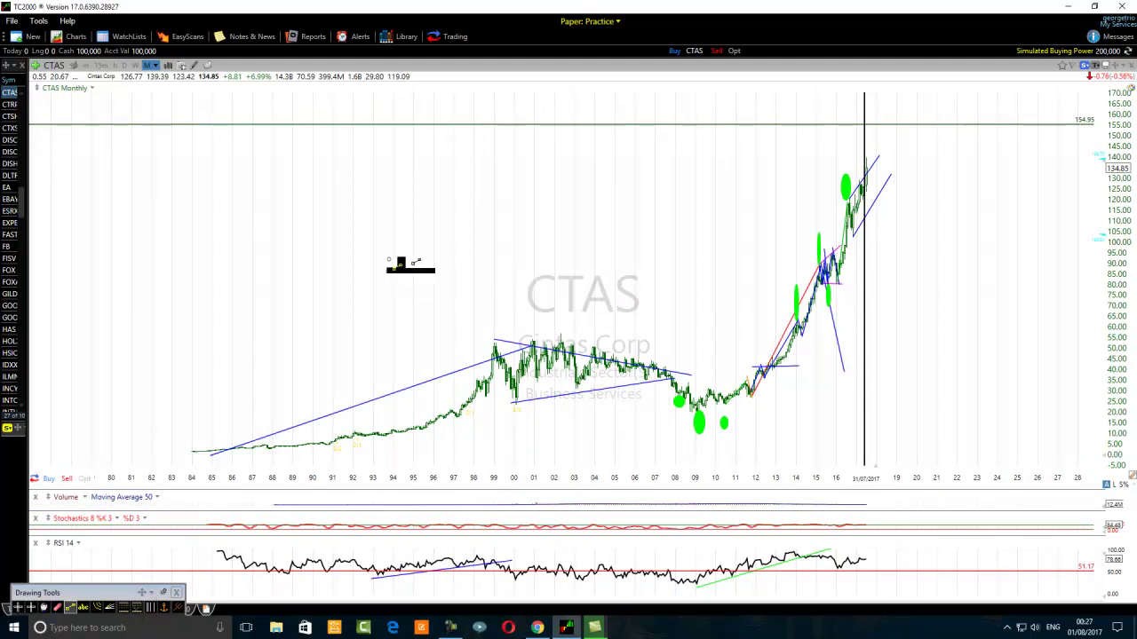
pyautogui.moveTo(248, 178)
pyautogui.mouseDown()
pyautogui.moveTo(419, 223)
pyautogui.moveTo(422, 249)
pyautogui.moveTo(447, 258)
pyautogui.mouseUp()
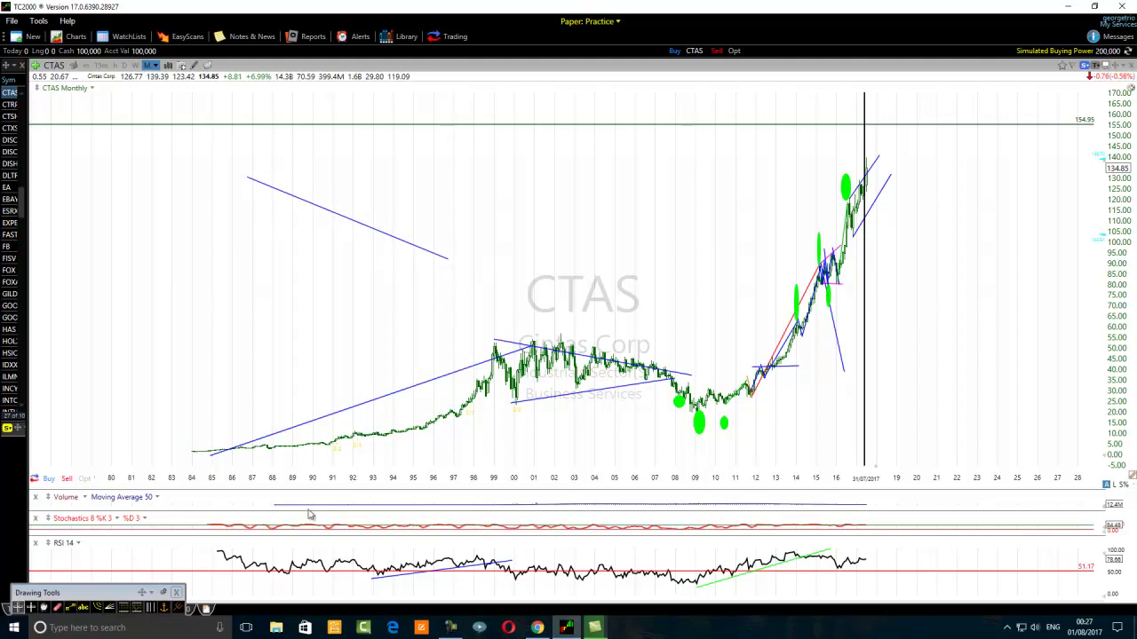
pyautogui.click(70, 607)
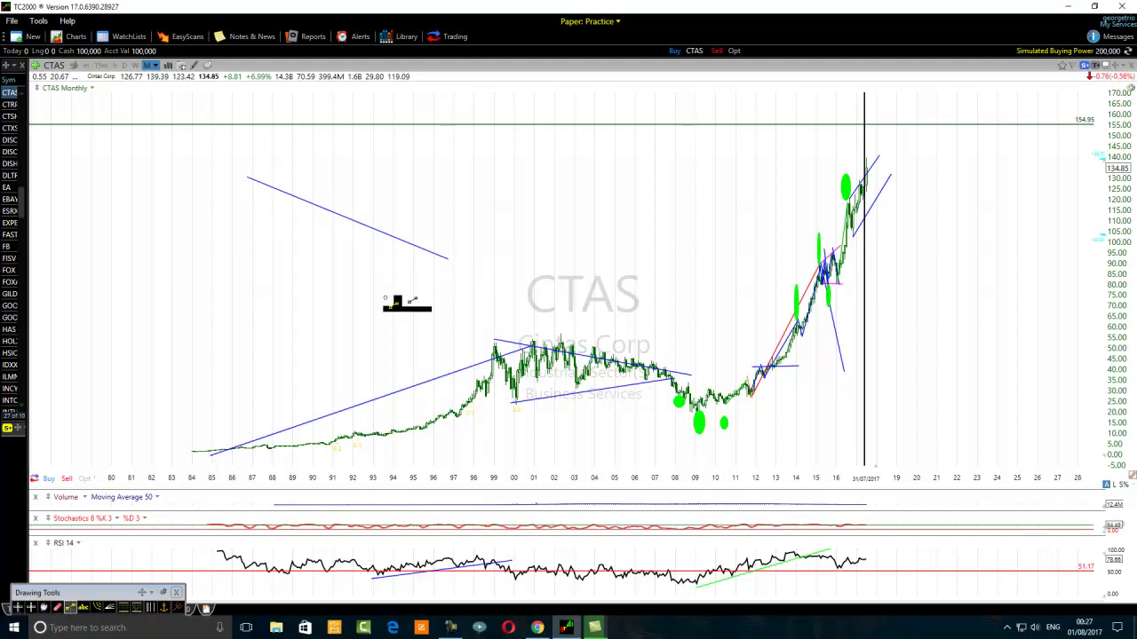
pyautogui.moveTo(362, 270)
pyautogui.mouseDown()
pyautogui.moveTo(435, 262)
pyautogui.moveTo(469, 242)
pyautogui.mouseUp()
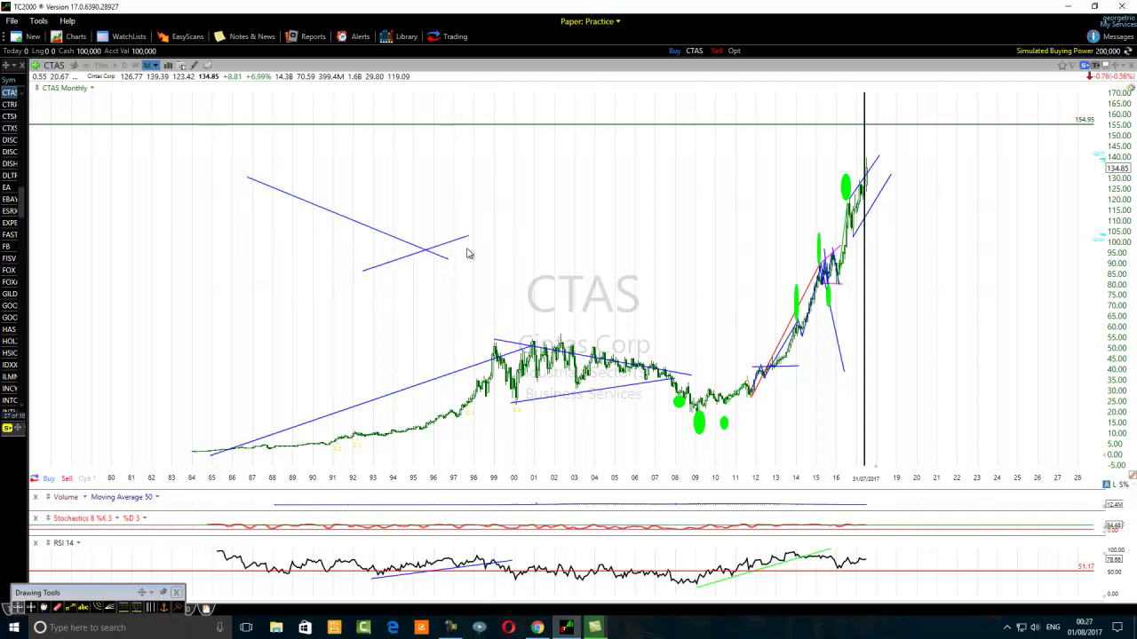
pyautogui.moveTo(426, 256)
# Step: Add a second downward line parallel to the first and extend the upward line up-right
pyautogui.click(71, 608)
pyautogui.moveTo(234, 197); pyautogui.dragTo(403, 257)
pyautogui.press('Escape')
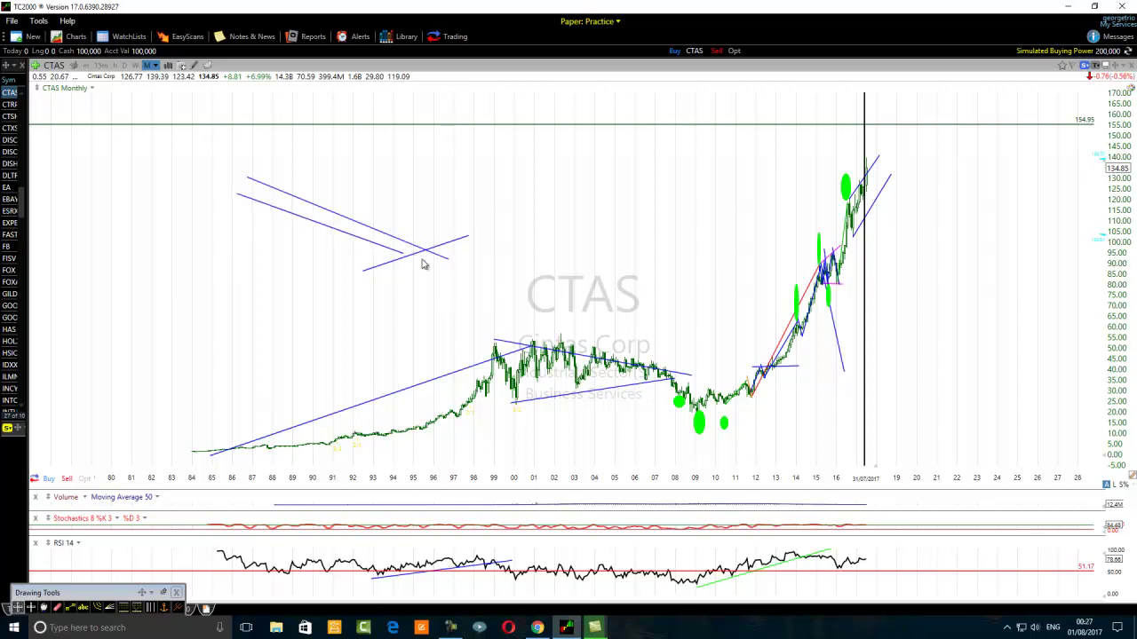
pyautogui.moveTo(469, 237); pyautogui.dragTo(512, 213)
# Step: Draw a long line from the 2000 apex down to about 38 near 2012
pyautogui.moveTo(400, 261)
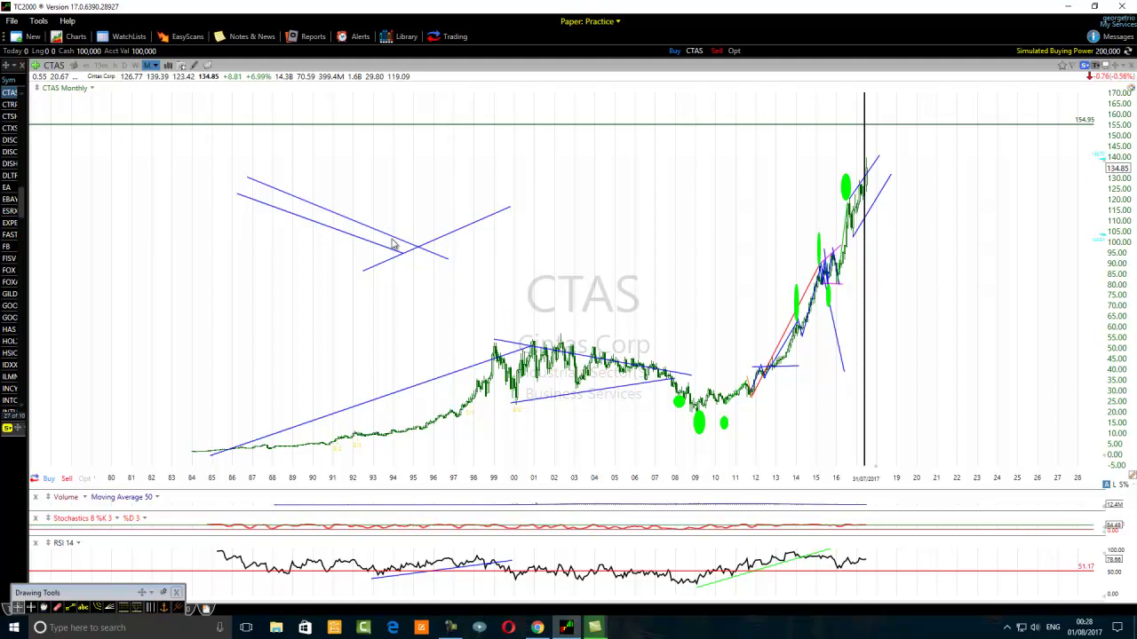
pyautogui.click(76, 608)
pyautogui.moveTo(511, 213); pyautogui.dragTo(741, 374)
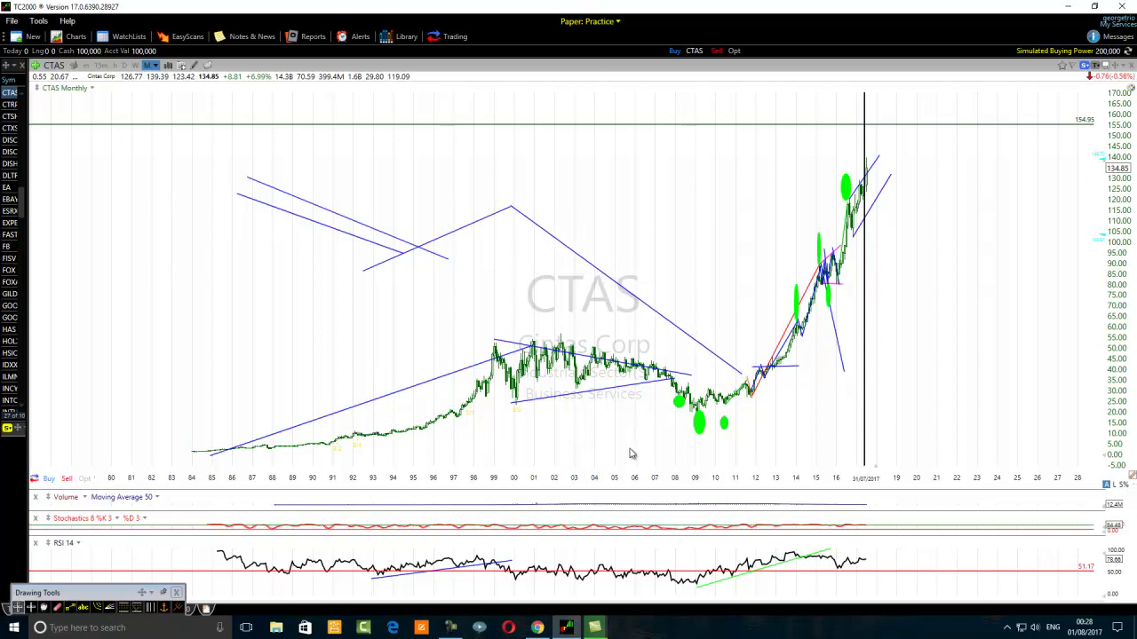
pyautogui.scroll(5, 630, 454)
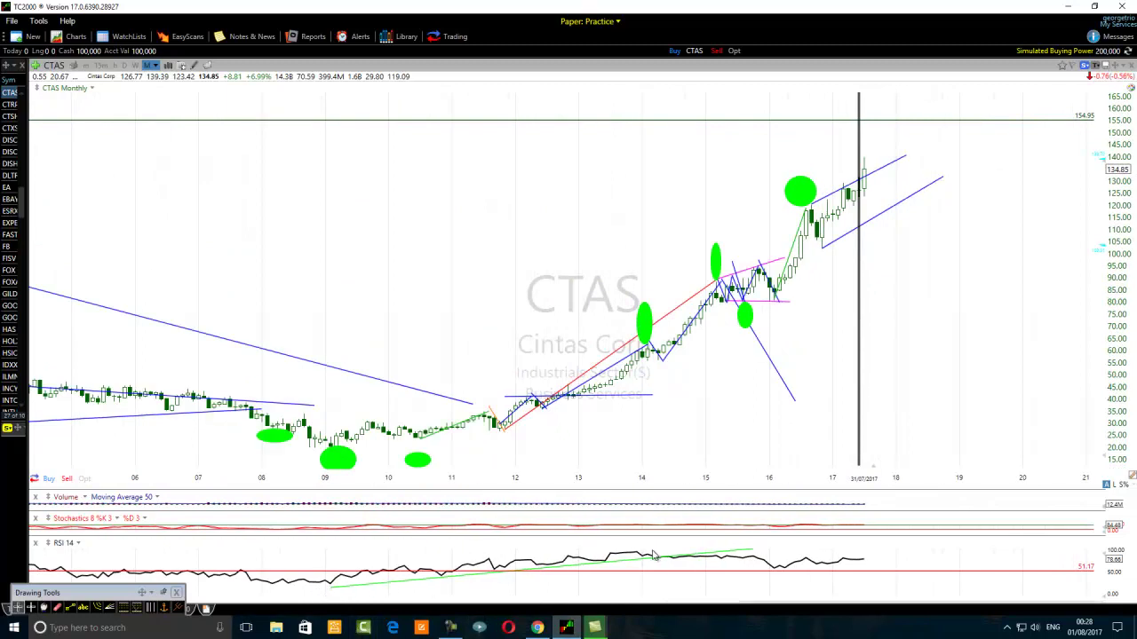
pyautogui.moveTo(658, 562)
pyautogui.scroll(2, 727, 337)
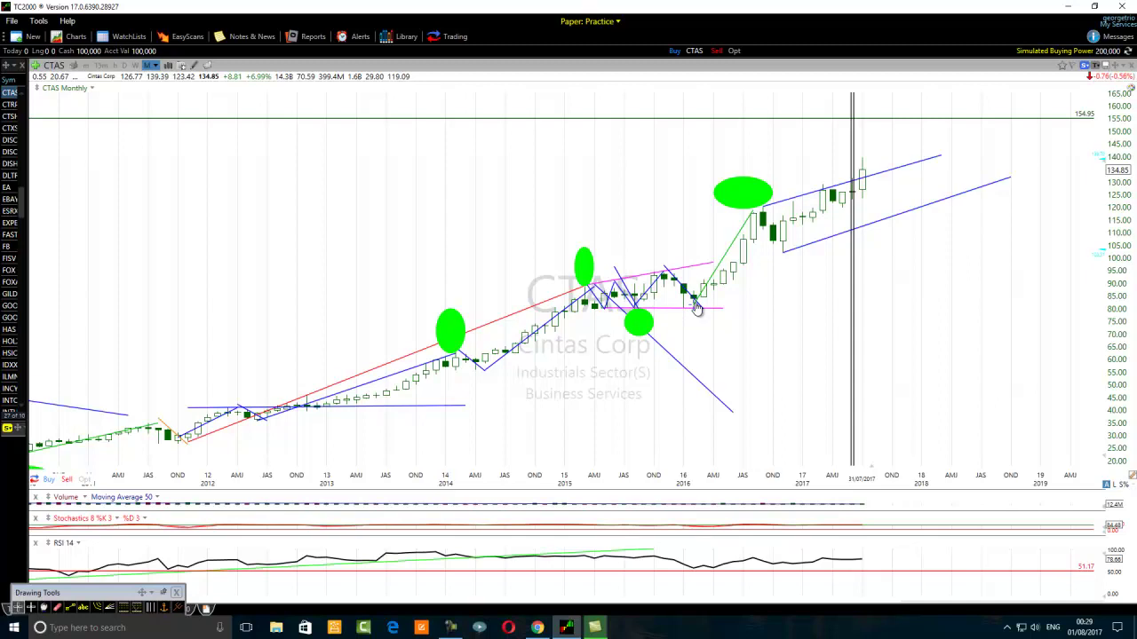
pyautogui.scroll(-6, 697, 306)
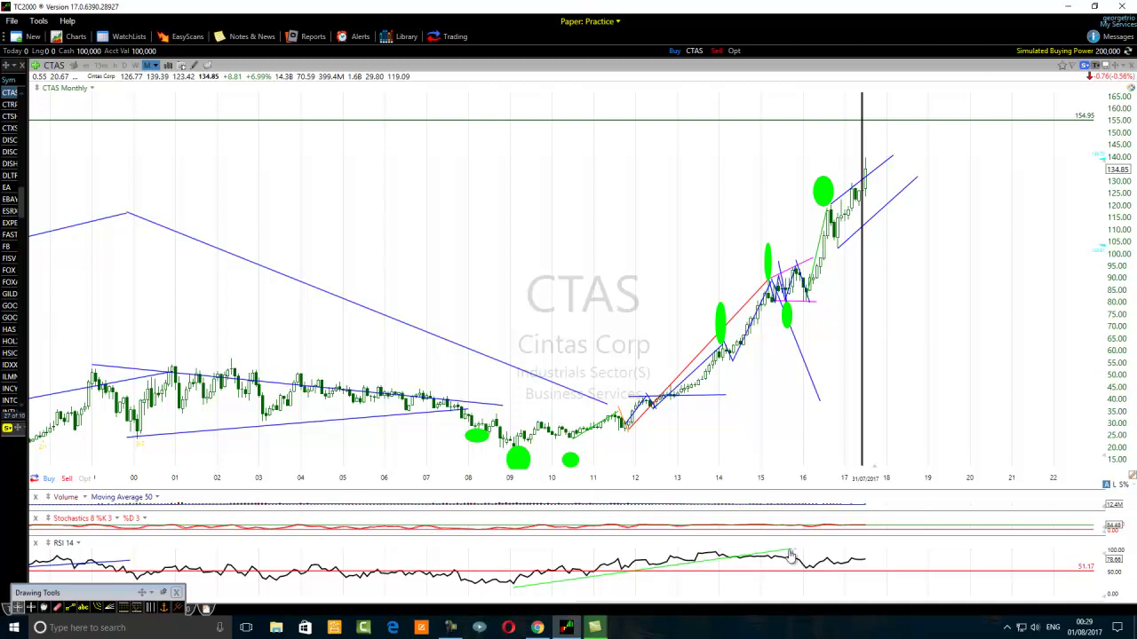
pyautogui.scroll(2, 804, 432)
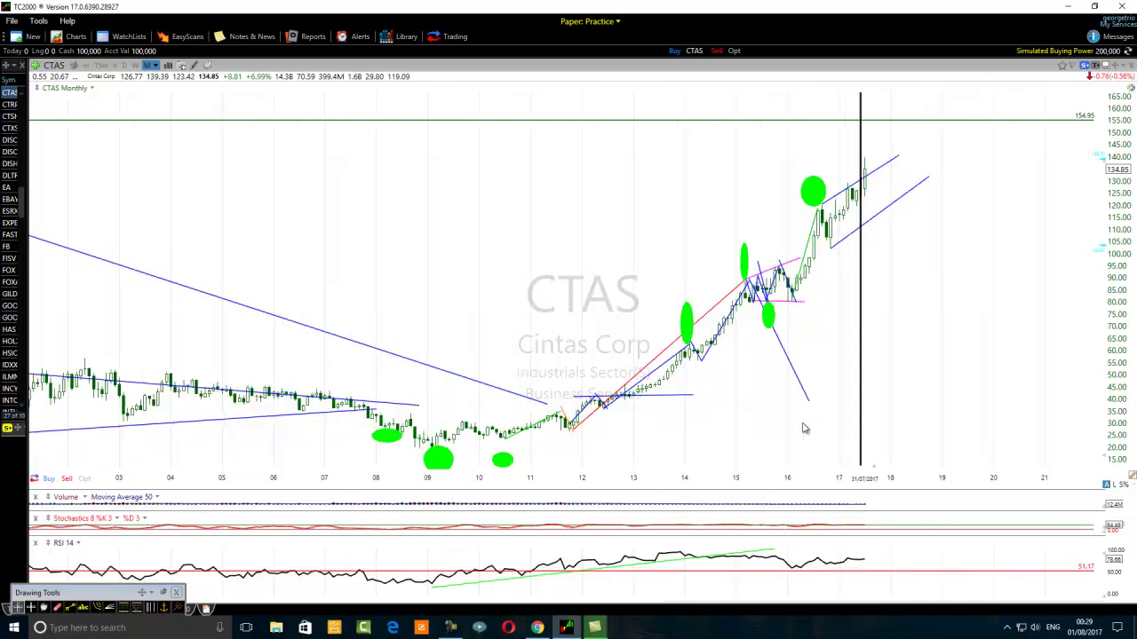
pyautogui.scroll(2, 774, 442)
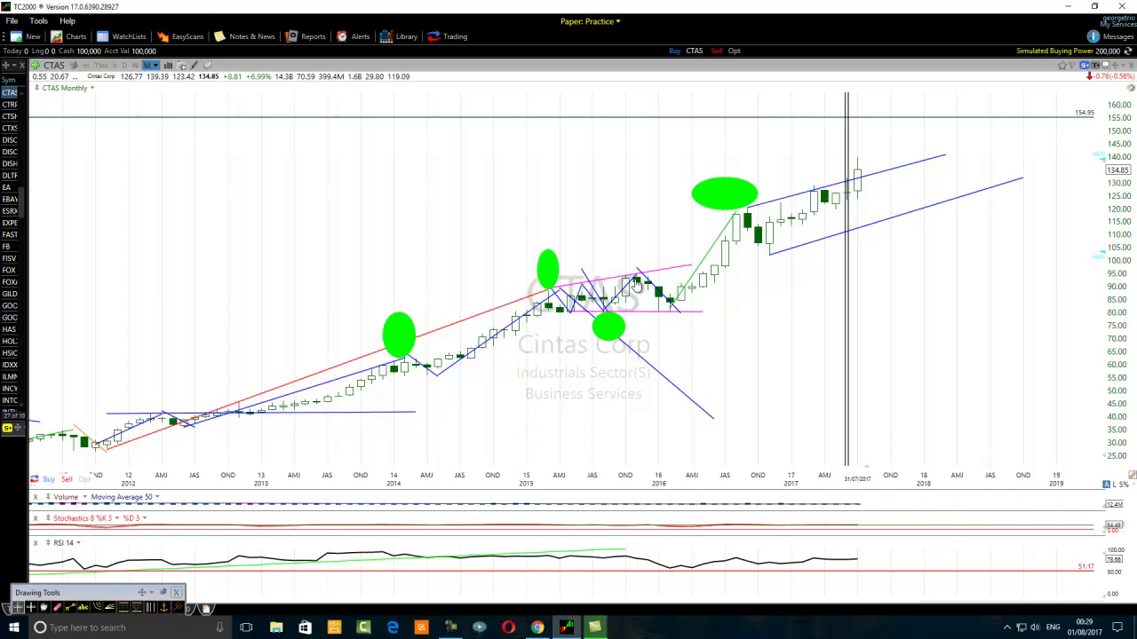
pyautogui.scroll(-2, 248, 453)
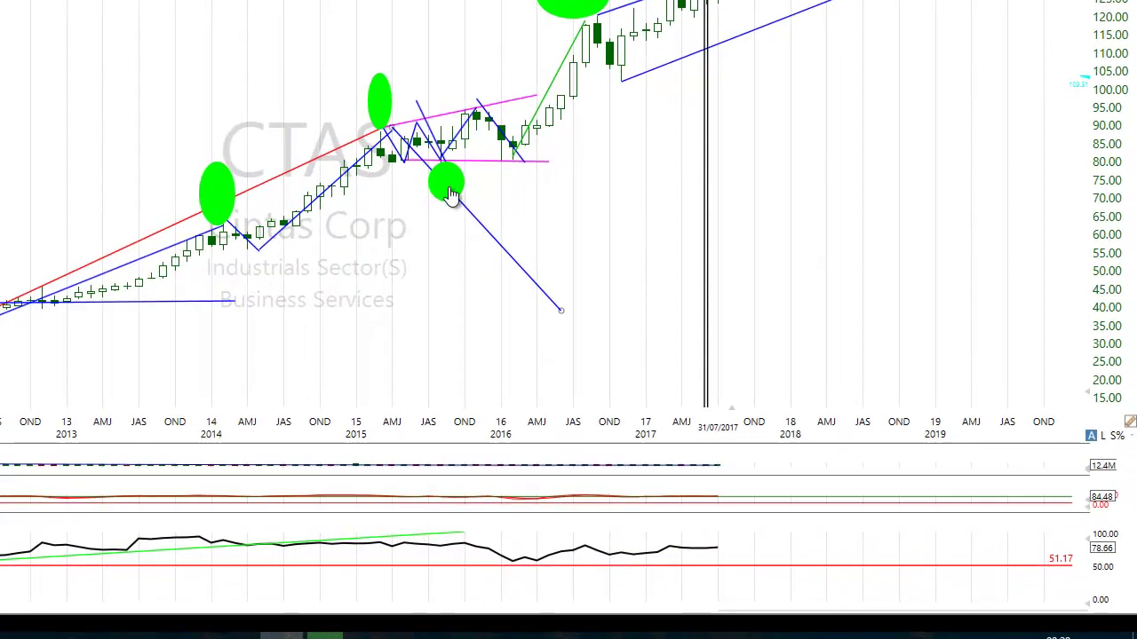
# Step: Shift the steep blue line from the 2015 high so it ends near 40
pyautogui.moveTo(451, 195)
pyautogui.mouseDown()
pyautogui.moveTo(513, 196)
pyautogui.moveTo(444, 184)
pyautogui.moveTo(507, 183)
pyautogui.moveTo(500, 172)
pyautogui.moveTo(501, 182)
pyautogui.moveTo(511, 172)
pyautogui.mouseUp()
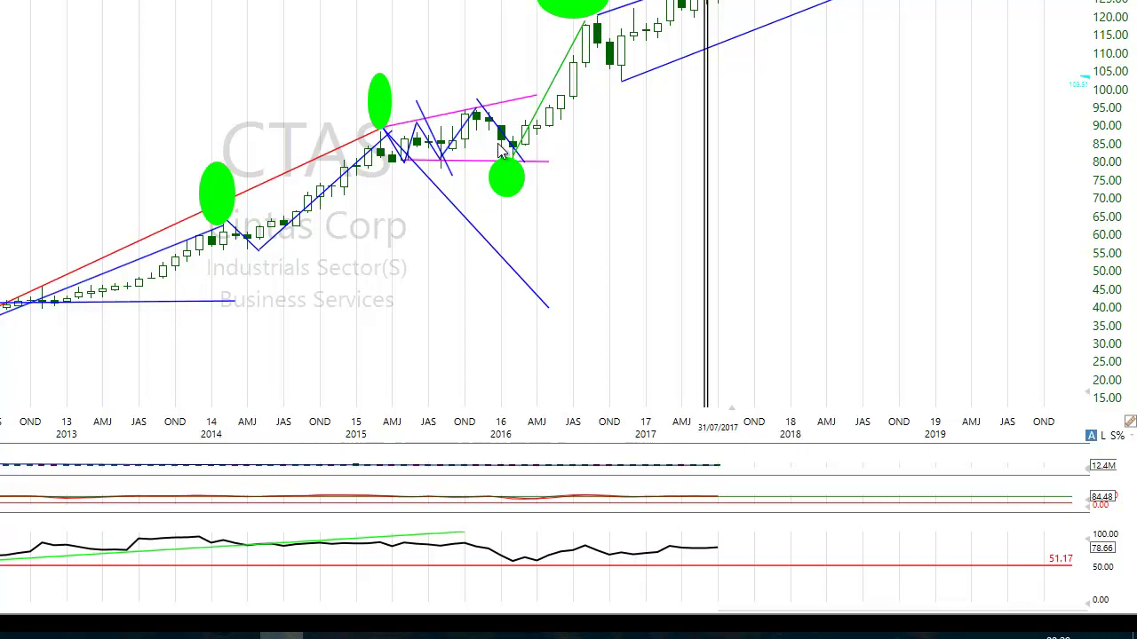
pyautogui.moveTo(514, 180)
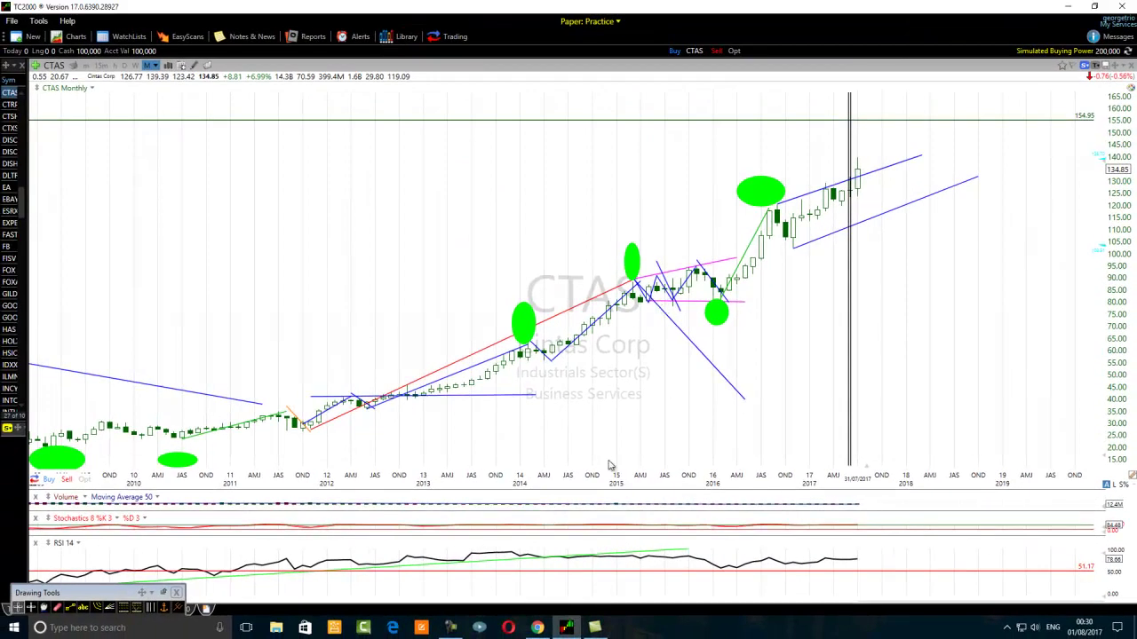
pyautogui.scroll(-5, 610, 466)
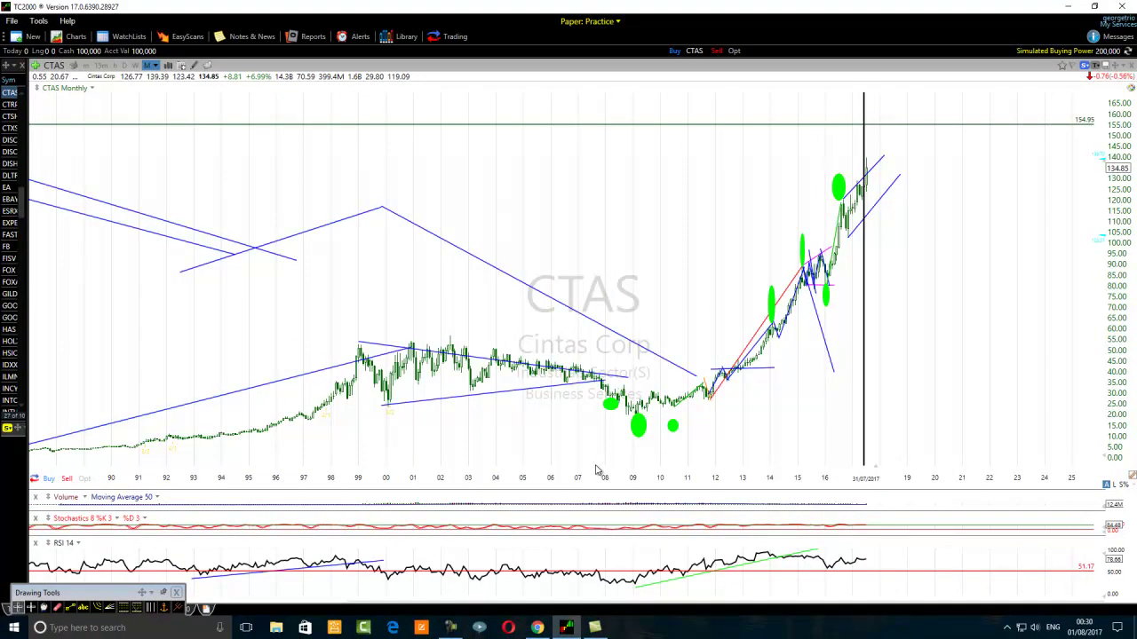